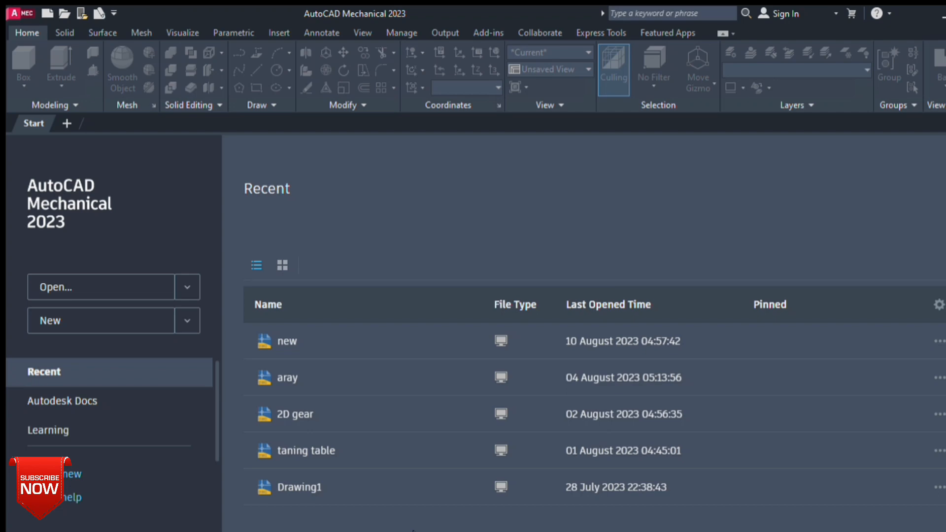
- Create a new drawing with the grid turned off and ortho mode turned on
left_click(156, 324)
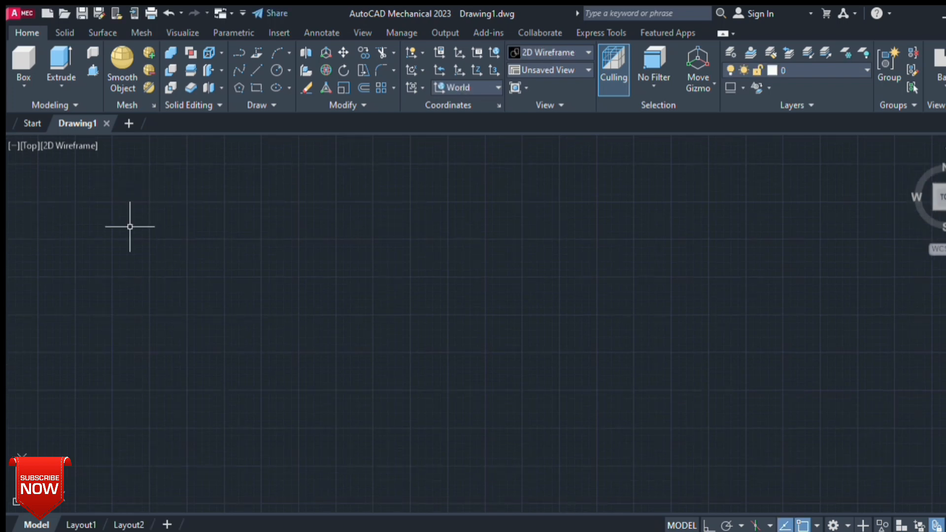
key("F7")
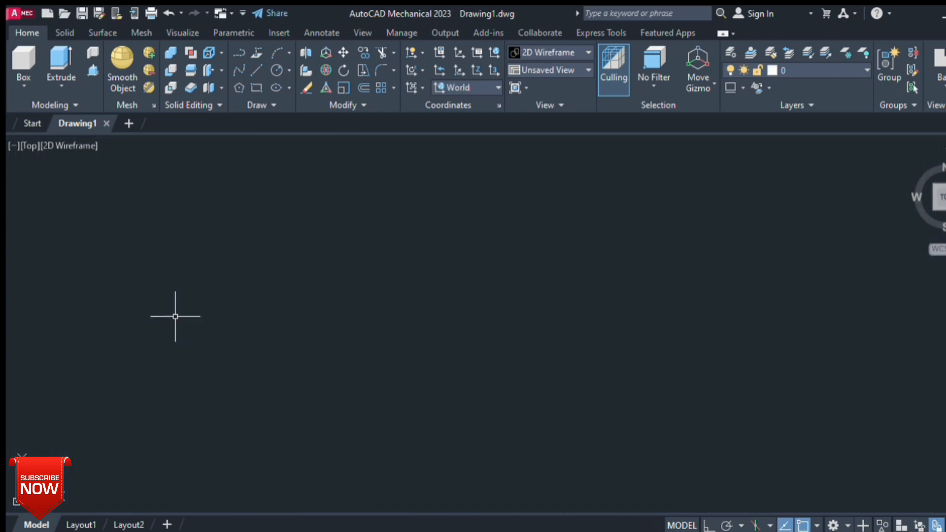
key("F8")
key("Return")
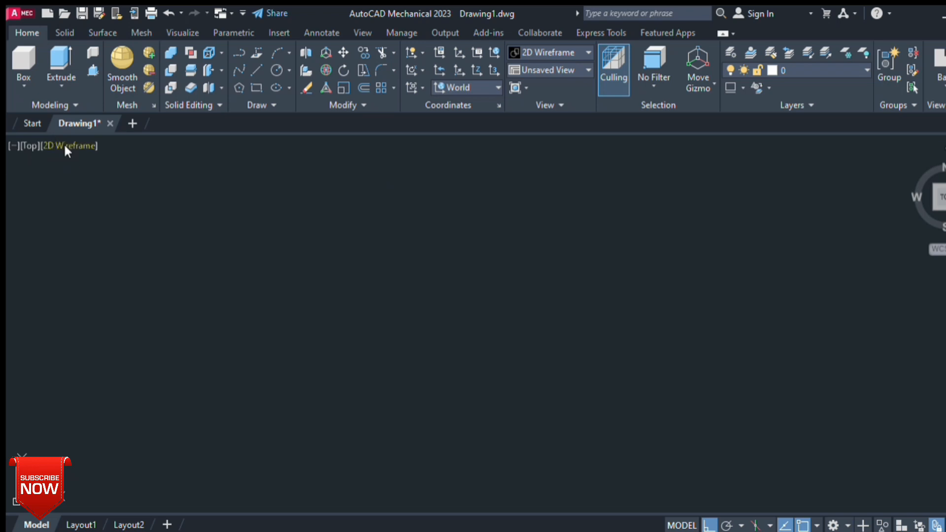
- Open the recent drawing named new as the reference model
left_click(30, 129)
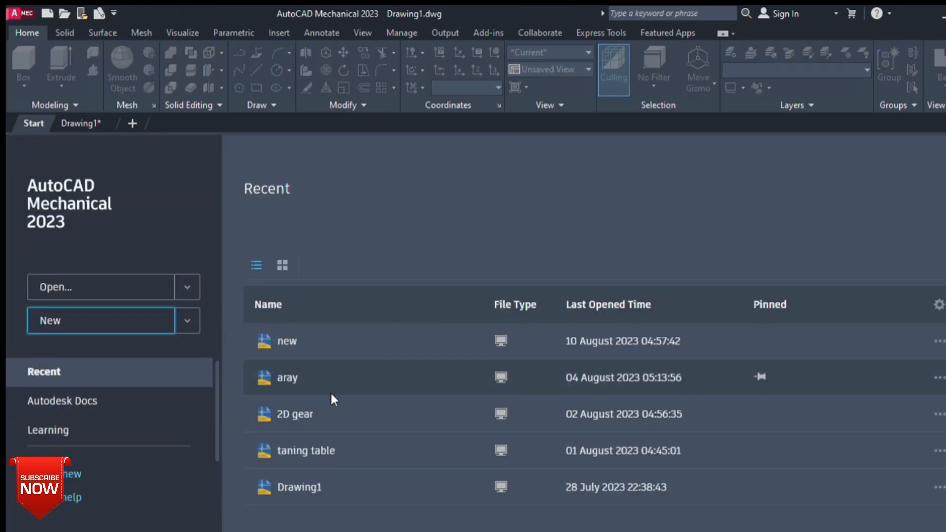
scroll(296, 374, "down", 1)
scroll(293, 365, "up", 1)
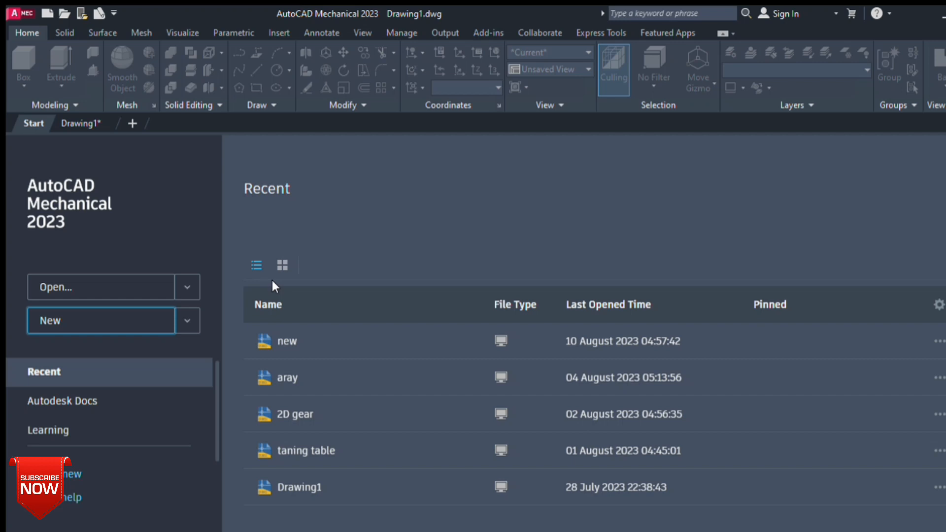
left_click(286, 341)
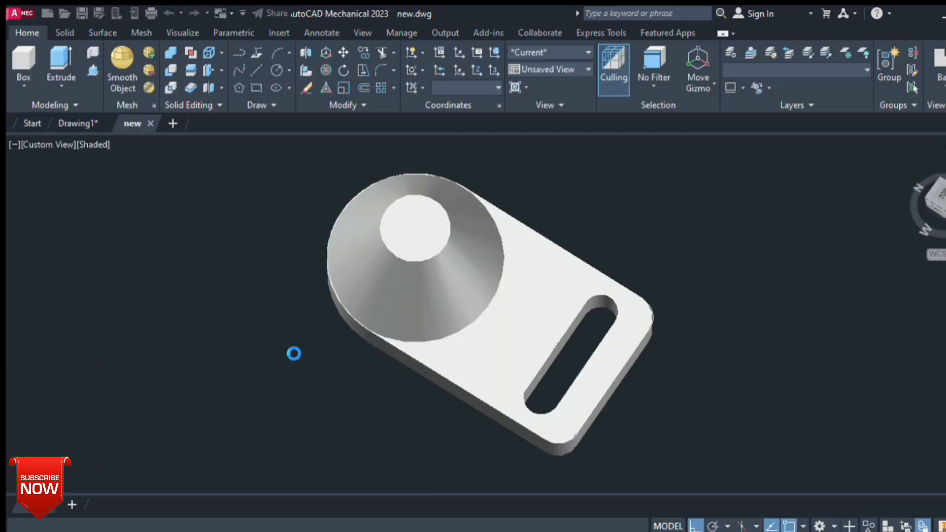
- Examine the reference model's truncated cone, base plate and slot from oblique, top and side views
scroll(288, 341, "up", 2)
middle_click_drag(574, 377, 443, 386)
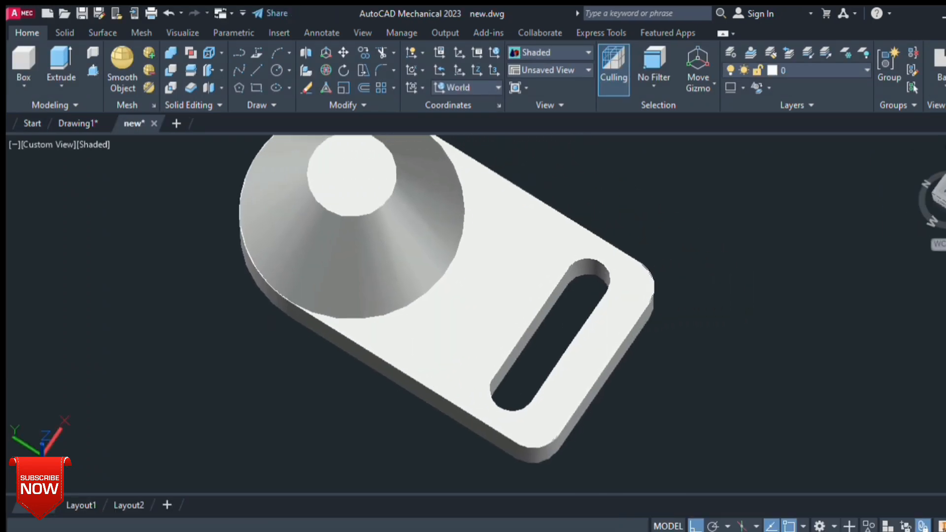
scroll(404, 276, "down", 4)
scroll(393, 269, "up", 2)
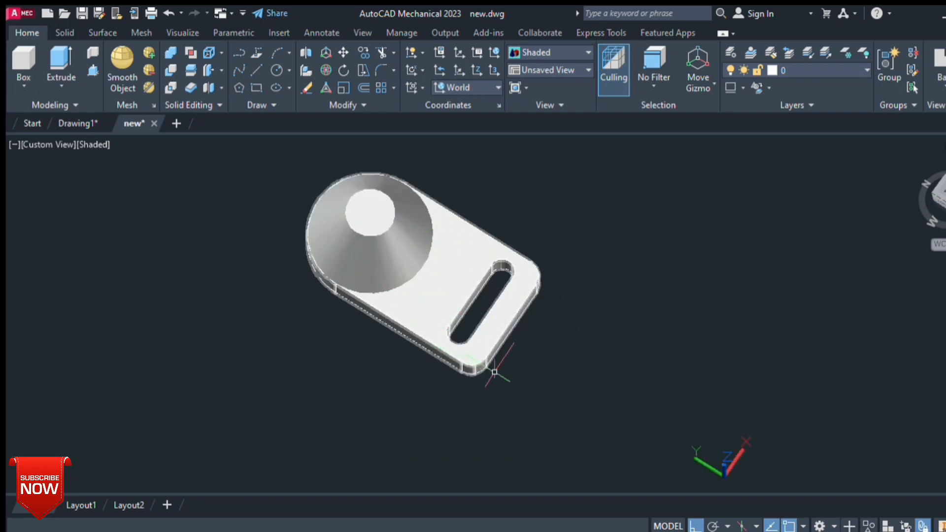
middle_click_drag(498, 372, 379, 373, "shift")
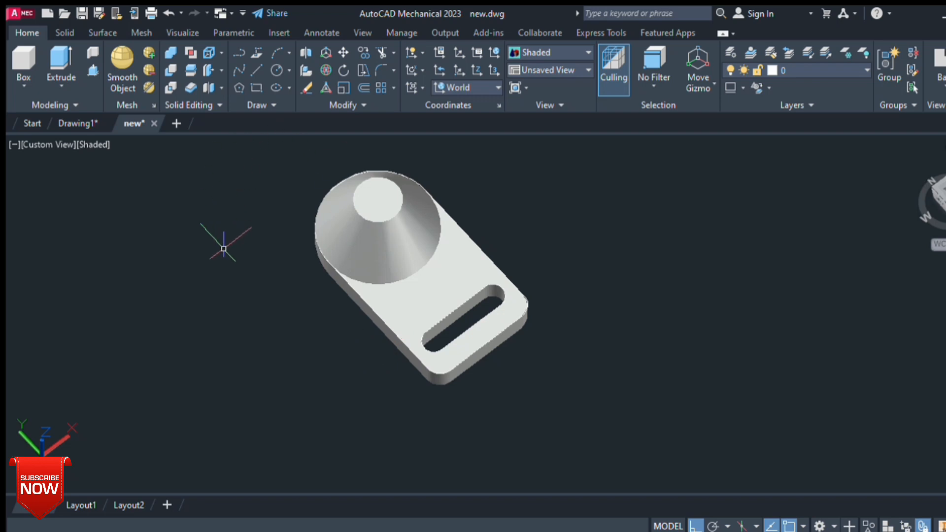
left_click(69, 123)
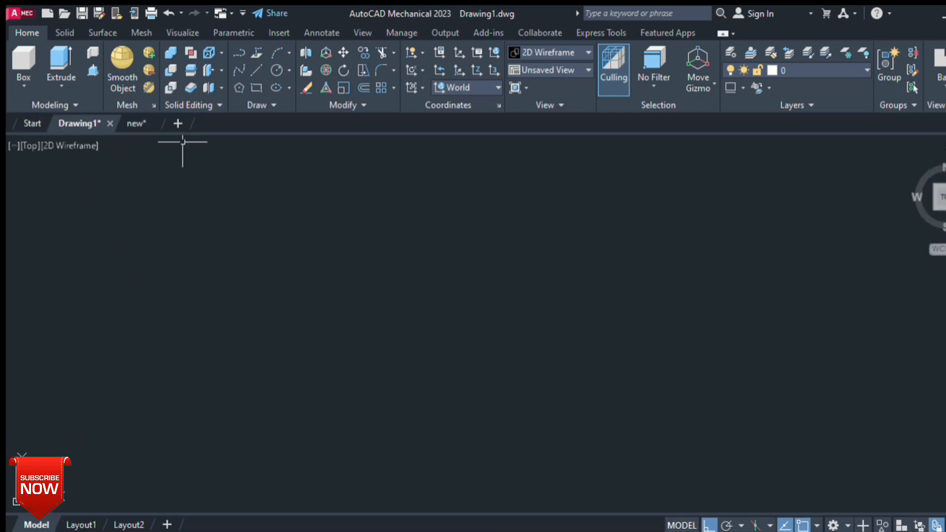
left_click(129, 125)
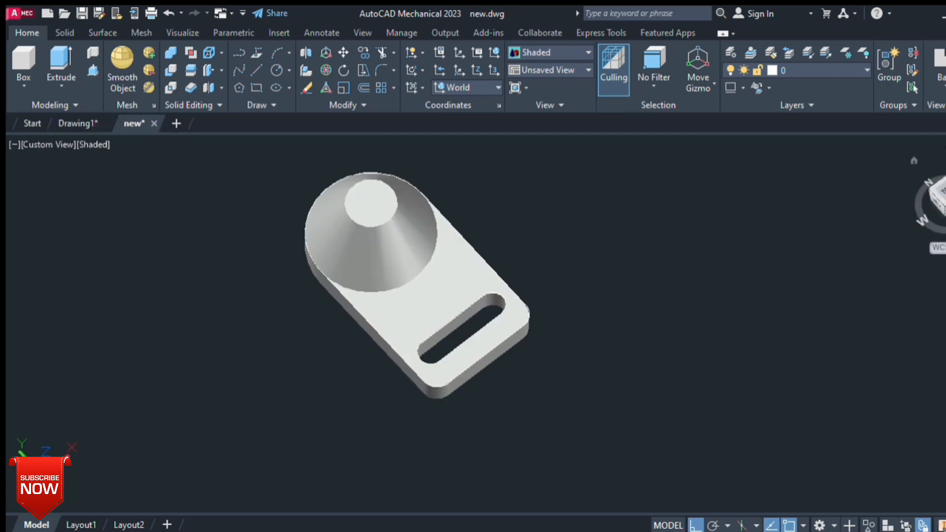
left_click(942, 191)
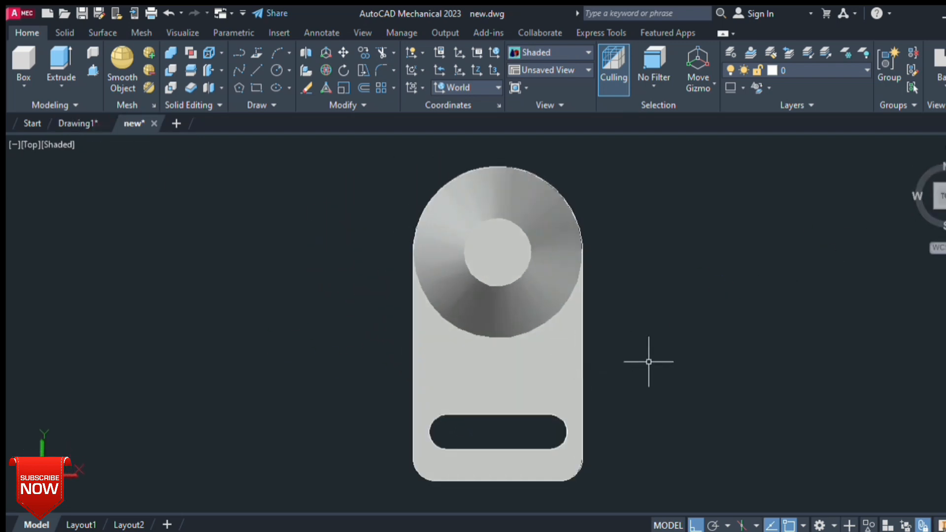
middle_click_drag(648, 362, 590, 347)
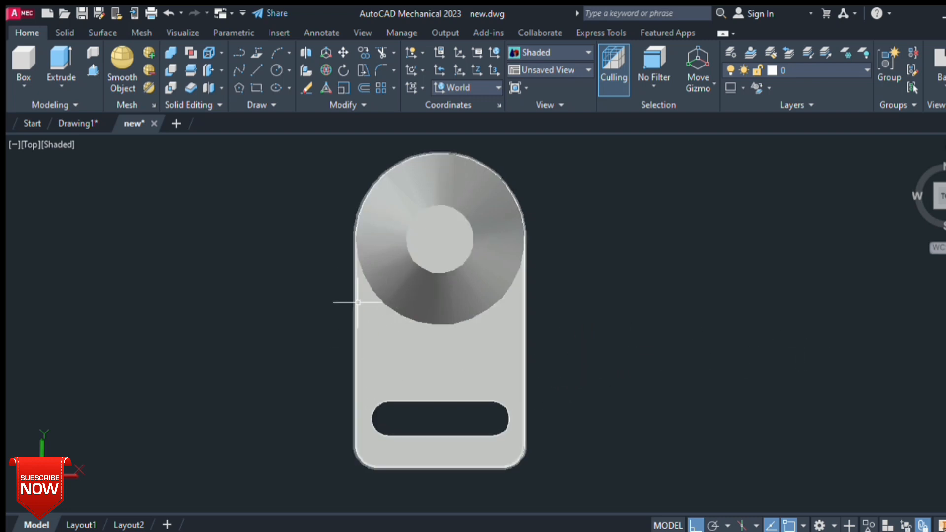
middle_click_drag(602, 363, 680, 305, "shift")
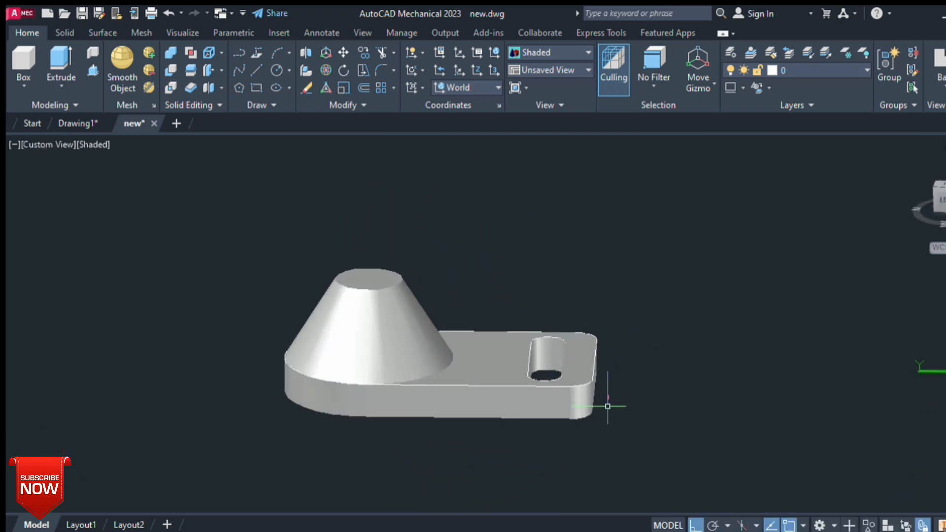
- Inspect the slotted base plate and the truncated cone of the reference model by selecting each solid
left_click(557, 396)
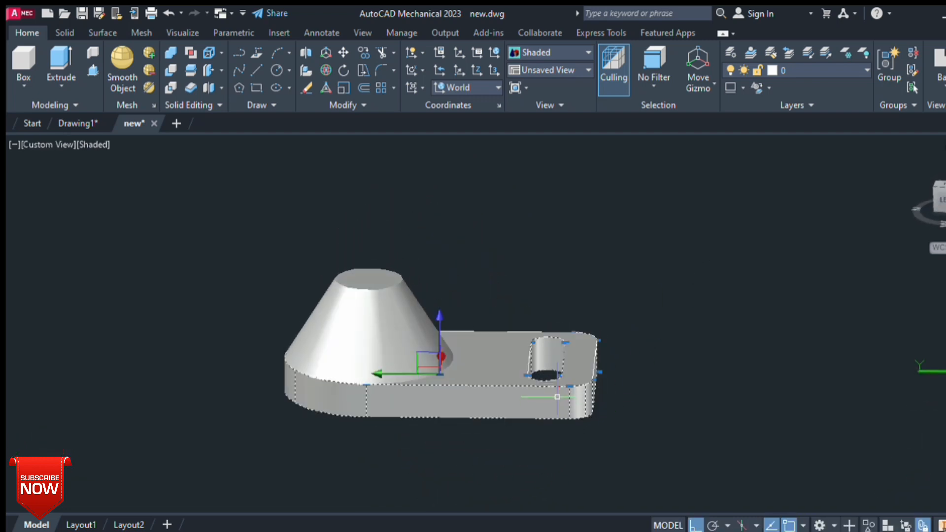
middle_click_drag(551, 306, 369, 362, "shift")
left_click(415, 306)
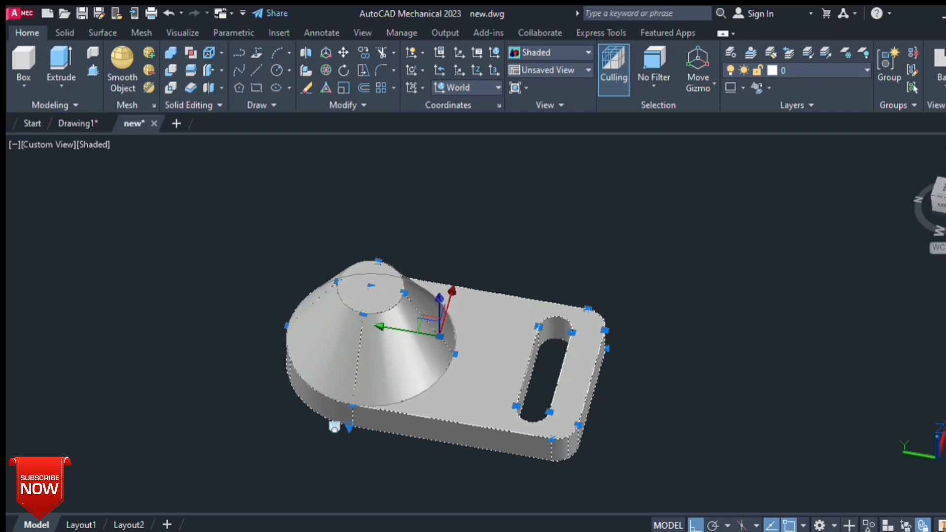
key("Escape")
left_click(326, 347)
middle_click_drag(419, 350, 396, 355, "shift")
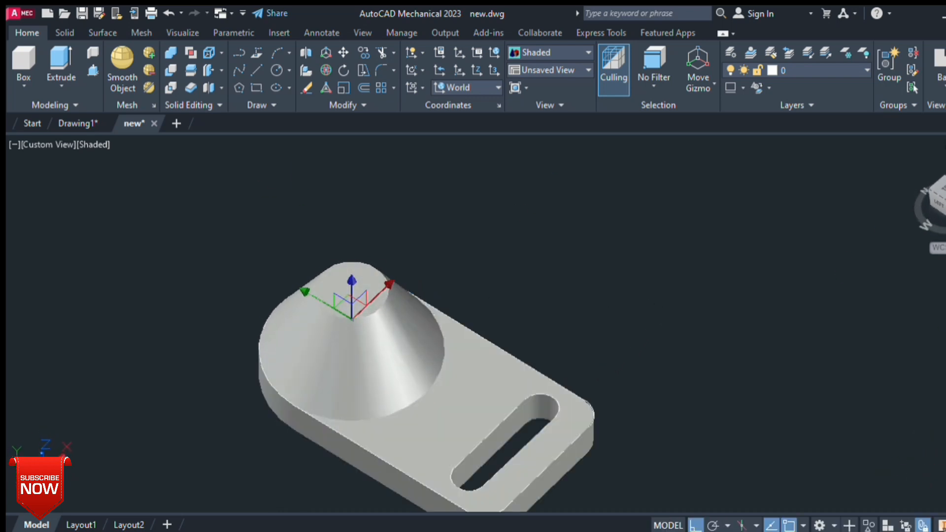
left_click(78, 123)
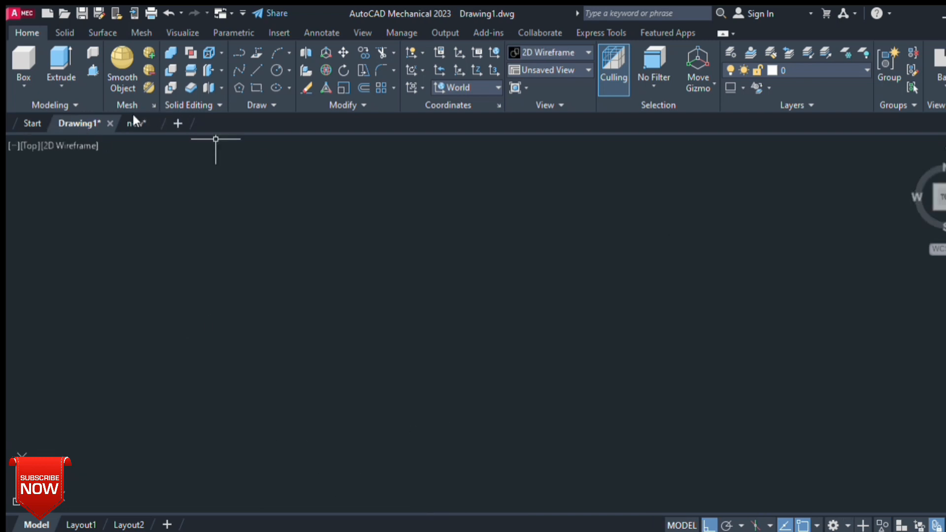
left_click(133, 118)
key("Escape")
middle_click_drag(569, 409, 566, 347)
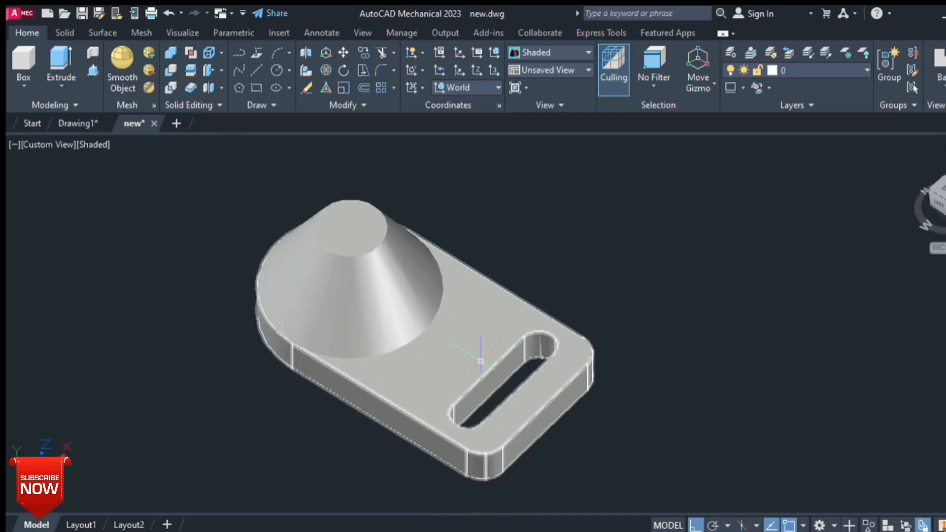
left_click(481, 362)
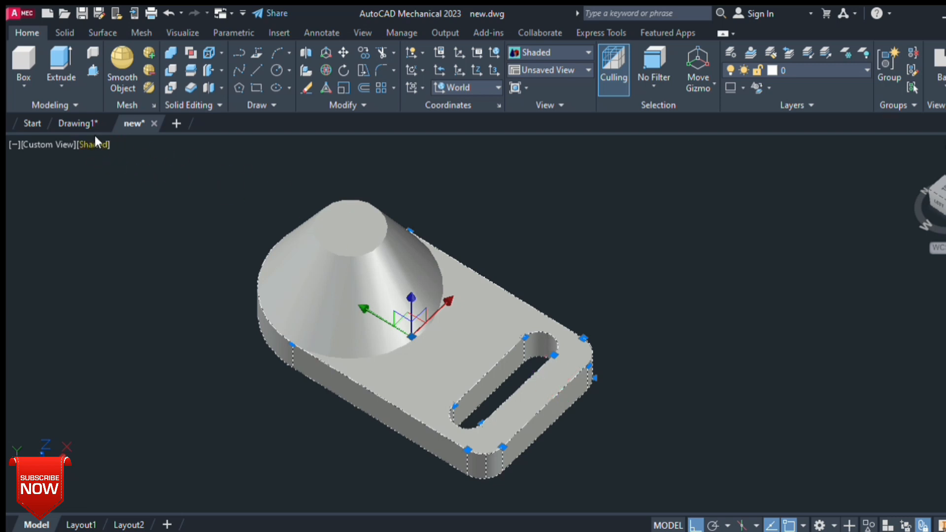
- Draw a closed upright rectangle in Drawing1 as the straight part of the base plate outline
left_click(62, 122)
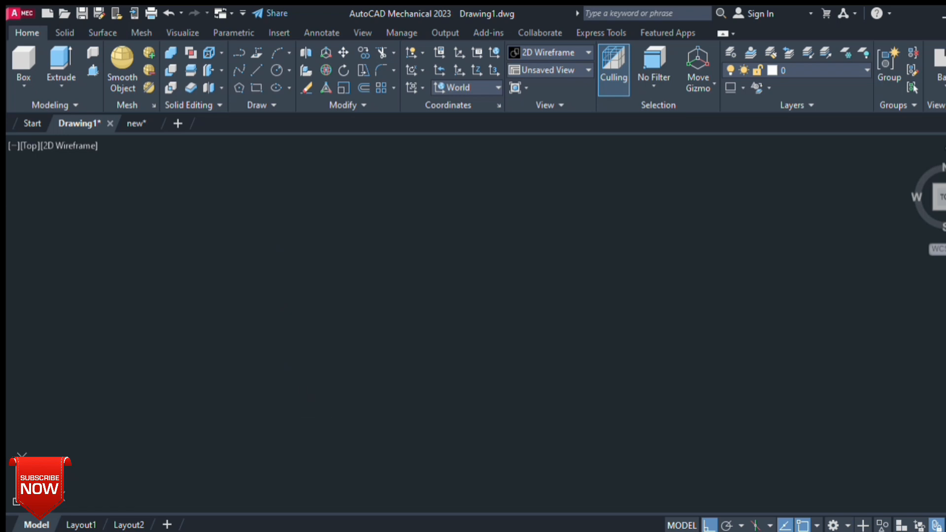
left_click(319, 384)
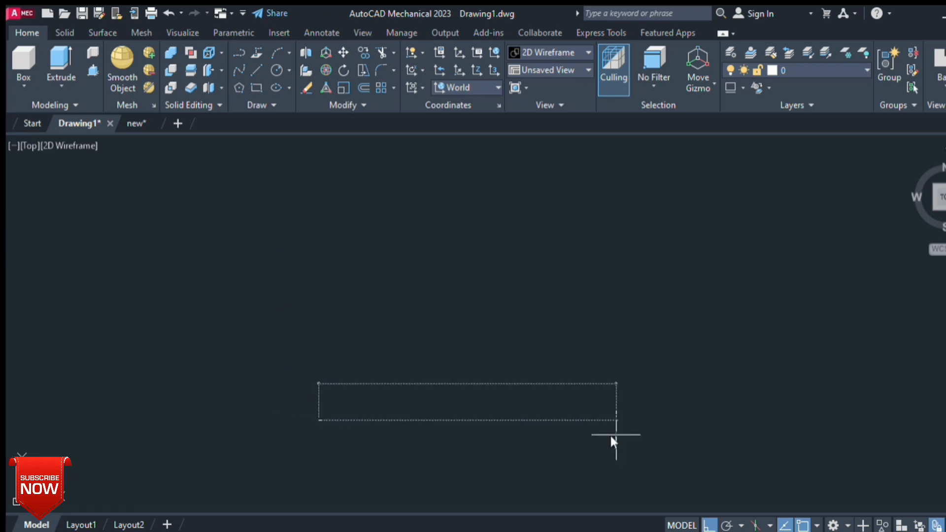
key("Return")
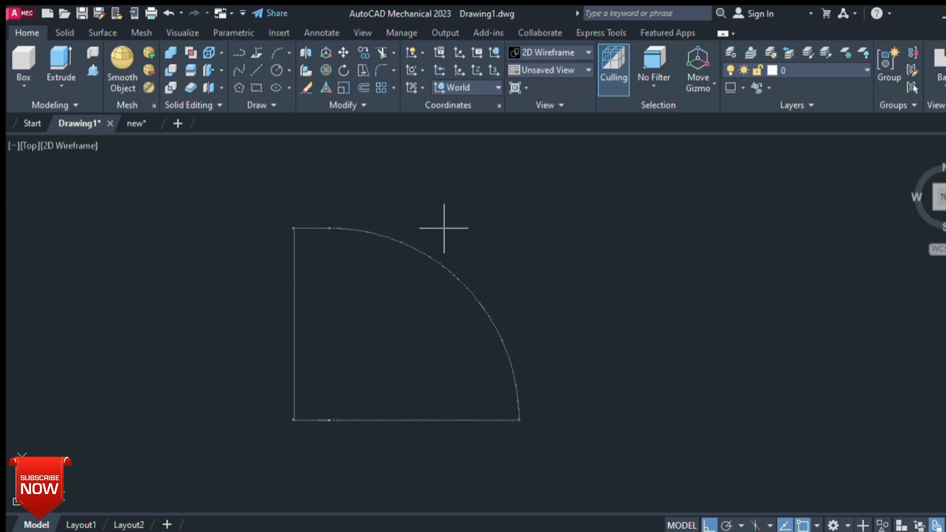
key("Return")
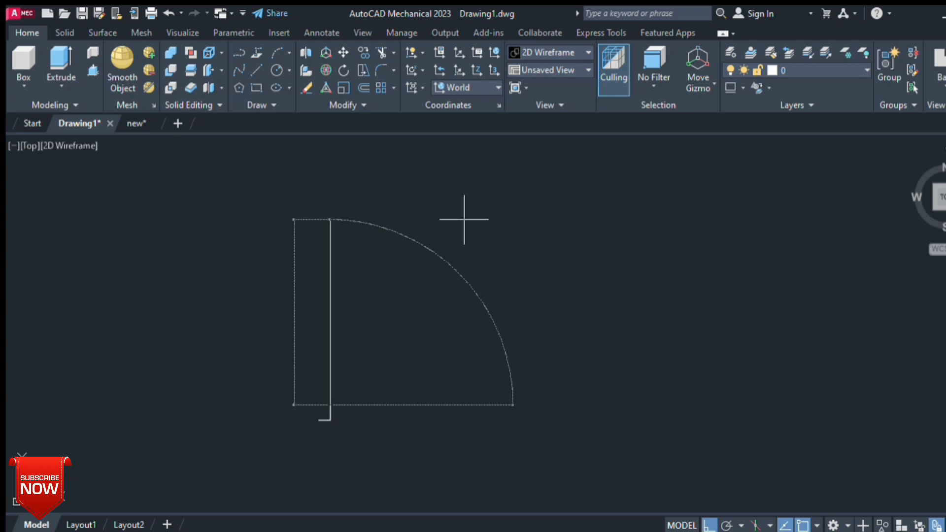
scroll(464, 220, "up", 2)
middle_click_drag(377, 333, 611, 244)
scroll(560, 331, "up", 2)
middle_click_drag(546, 341, 556, 232)
scroll(537, 281, "up", 2)
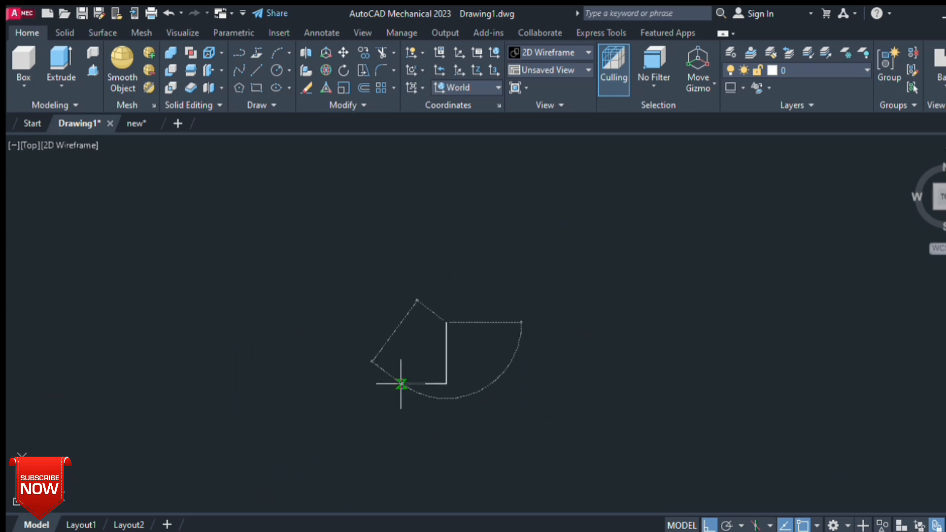
left_click(403, 321)
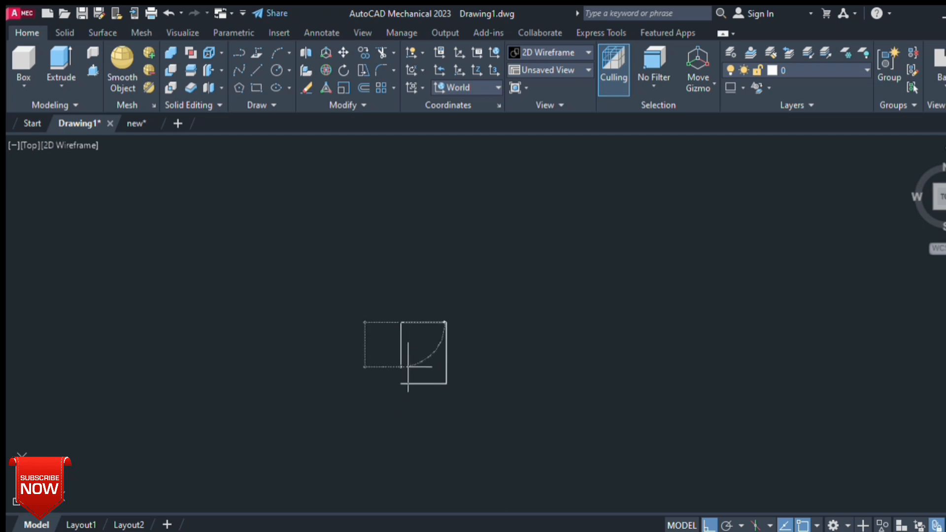
left_click(406, 382)
key("Return")
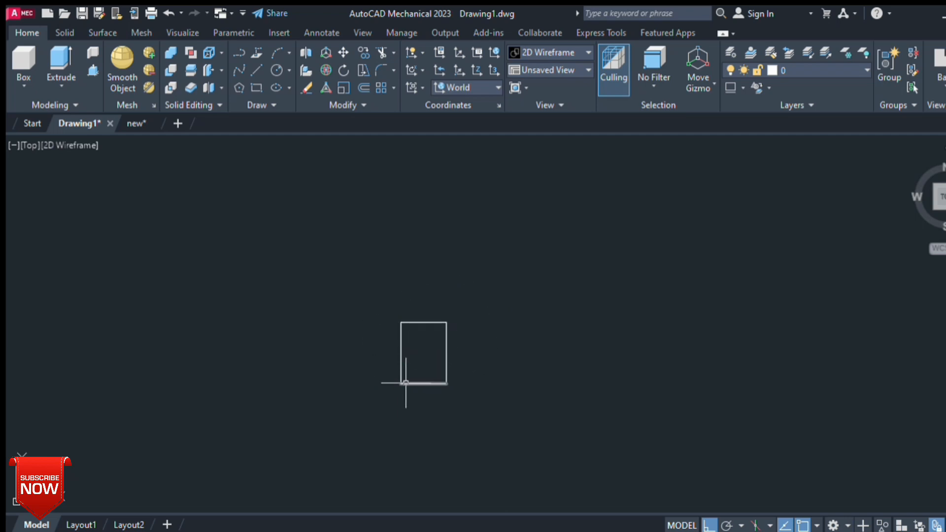
scroll(416, 270, "up", 6)
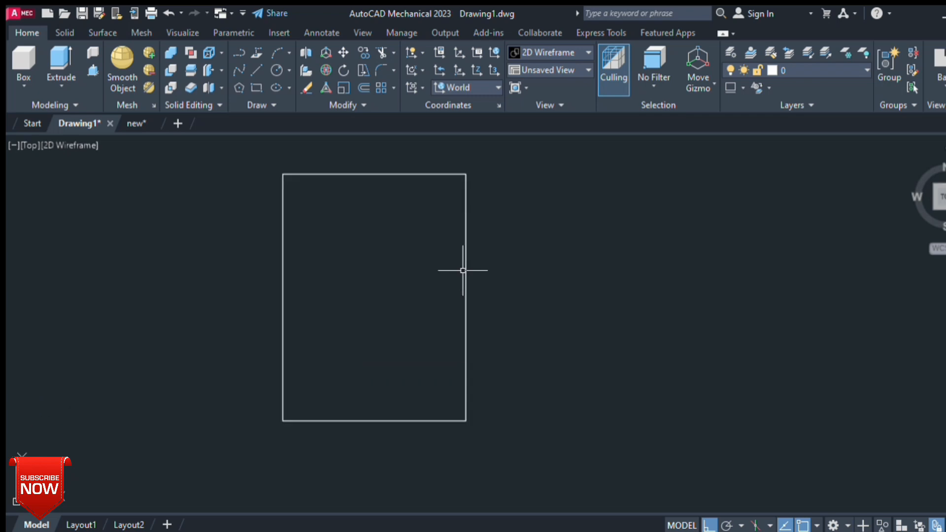
middle_click_drag(438, 310, 442, 312)
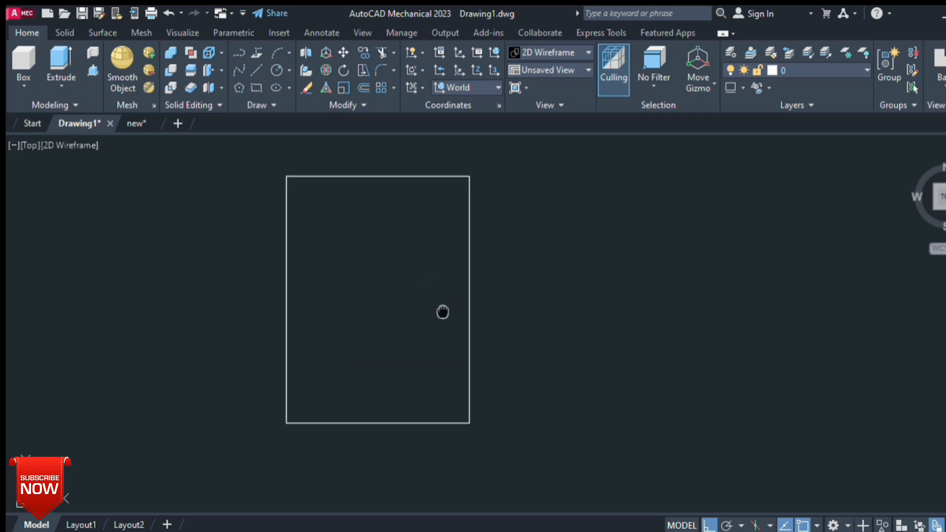
- Draw a circle centred on the midpoint of the rectangle's upper edge with its radius reaching the upper-right corner
left_click(276, 71)
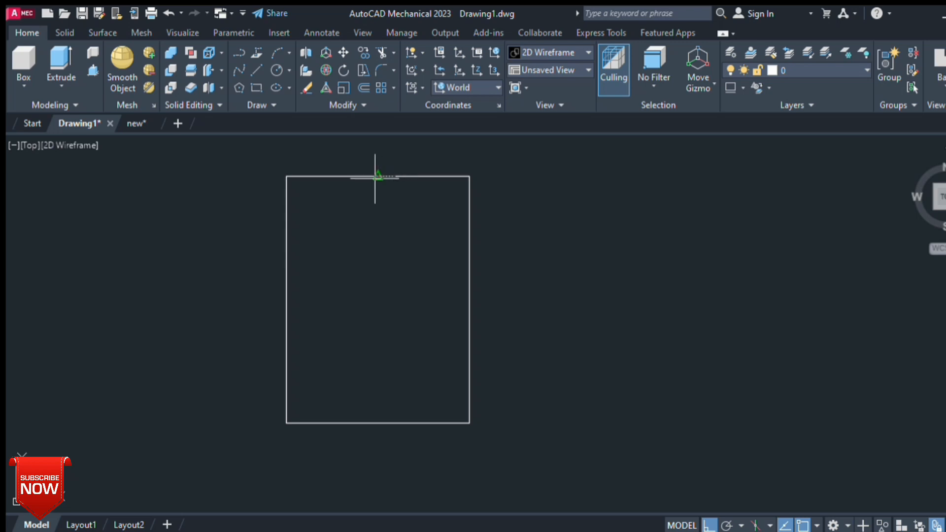
left_click(378, 175)
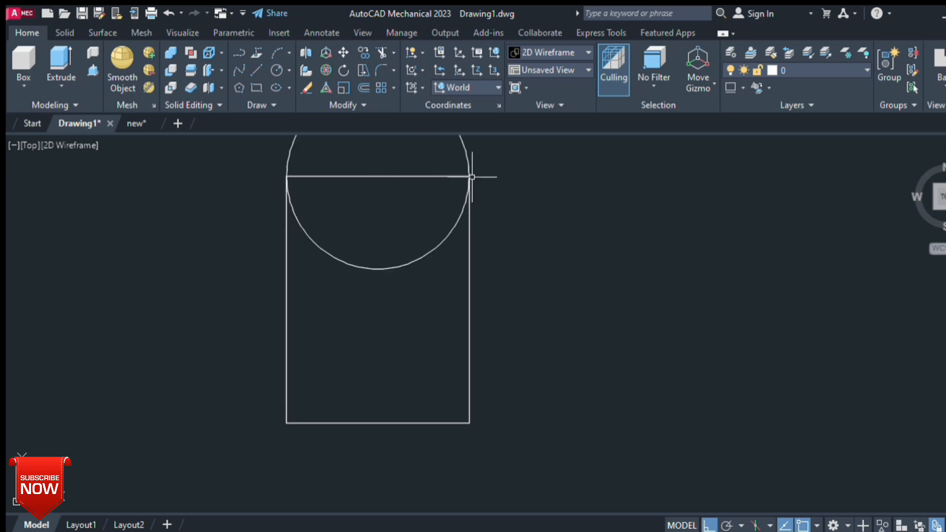
left_click(472, 176)
middle_click_drag(475, 234, 485, 276)
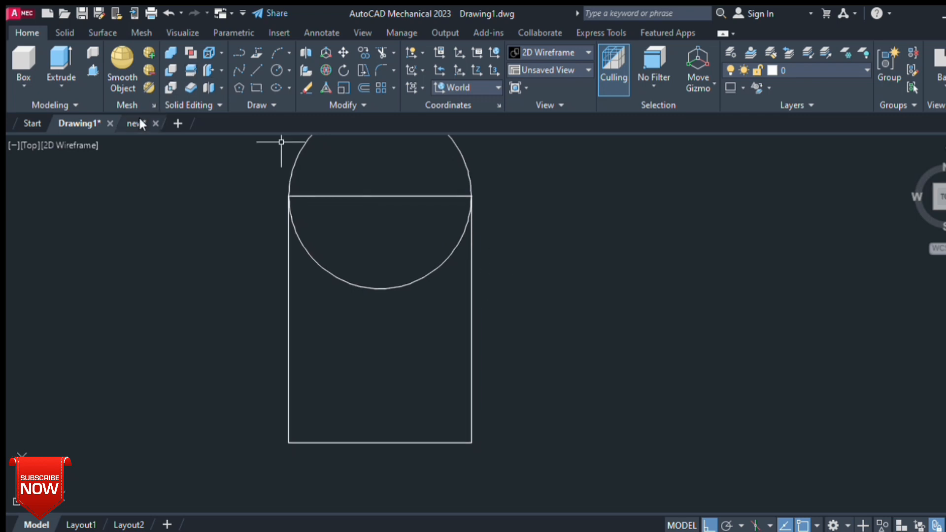
- Check the plate's rounded corners in the reference drawing and fillet the rectangle's lower-right corner in Drawing1
left_click(139, 120)
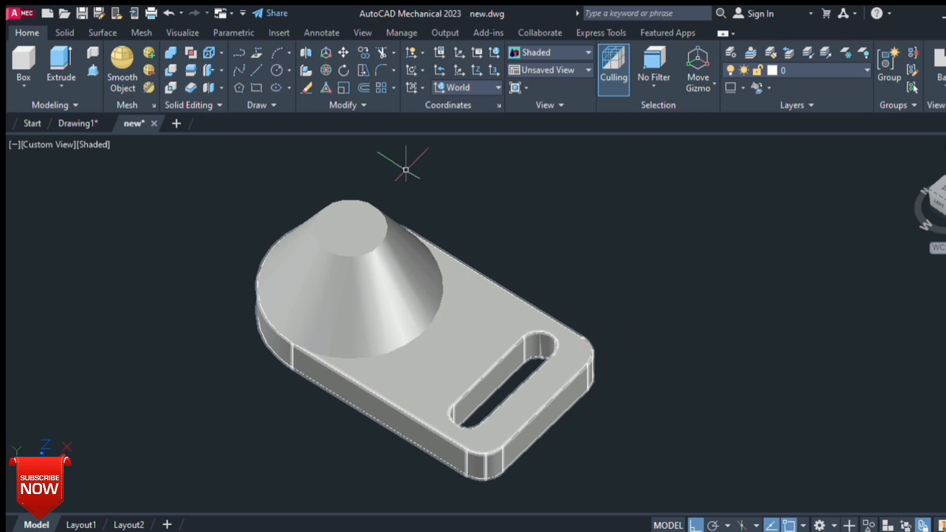
left_click(98, 129)
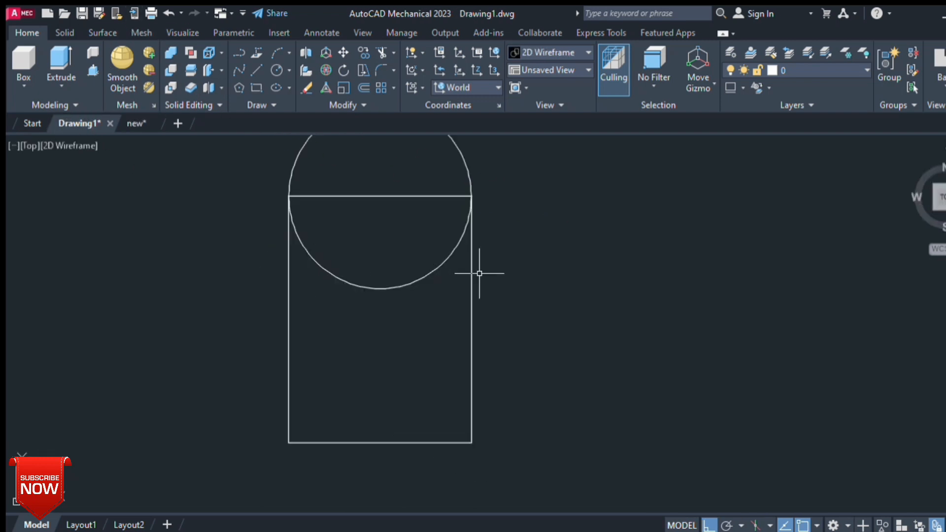
left_click(373, 67)
left_click(471, 431)
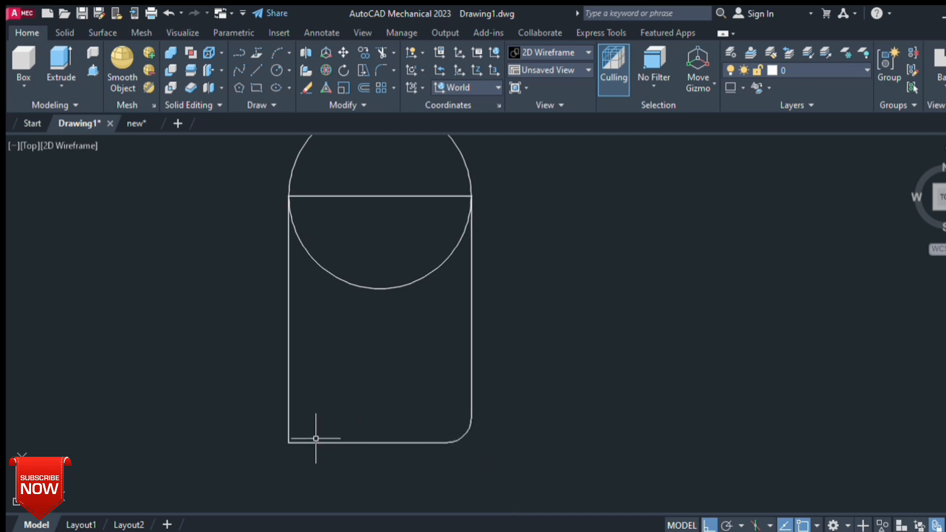
- Fillet the rectangle's lower-left corner to match the rounded lower-right corner
left_click(315, 440)
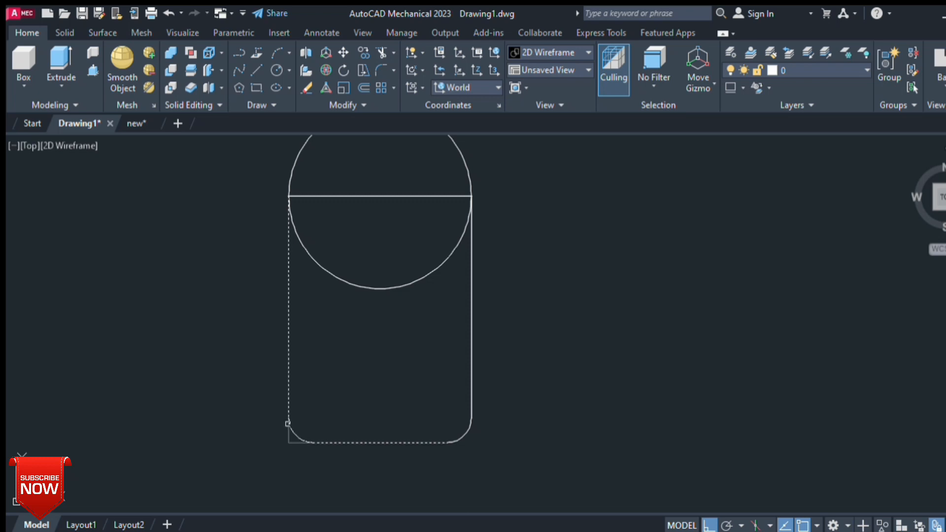
left_click(288, 424)
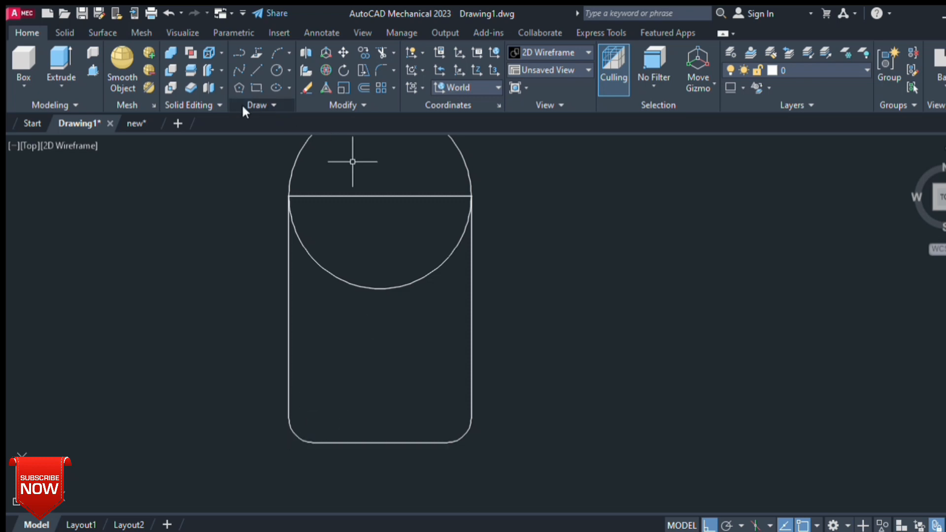
scroll(289, 239, "down", 2)
middle_click_drag(327, 255, 371, 281)
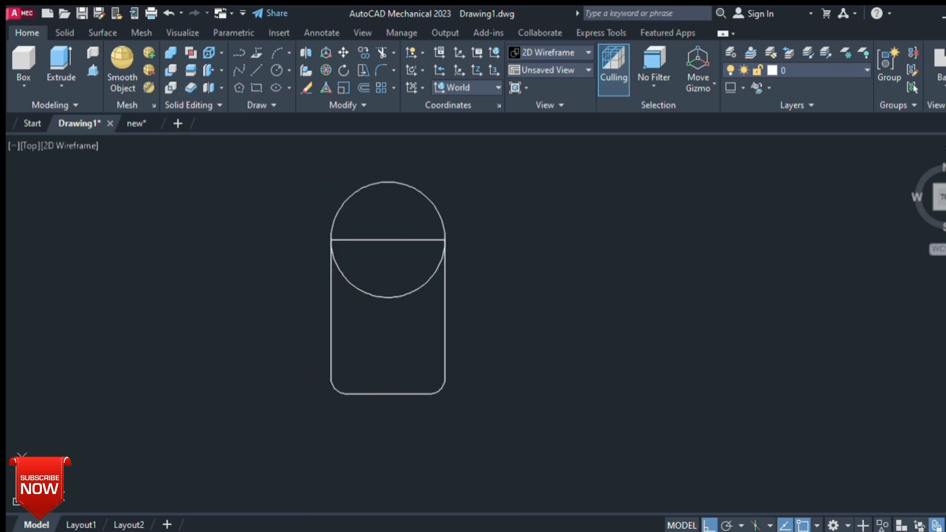
- Check the slot in the reference model and draw a vertical centre line in Drawing1 between the midpoints of the rectangle's upper and lower edges
left_click(131, 123)
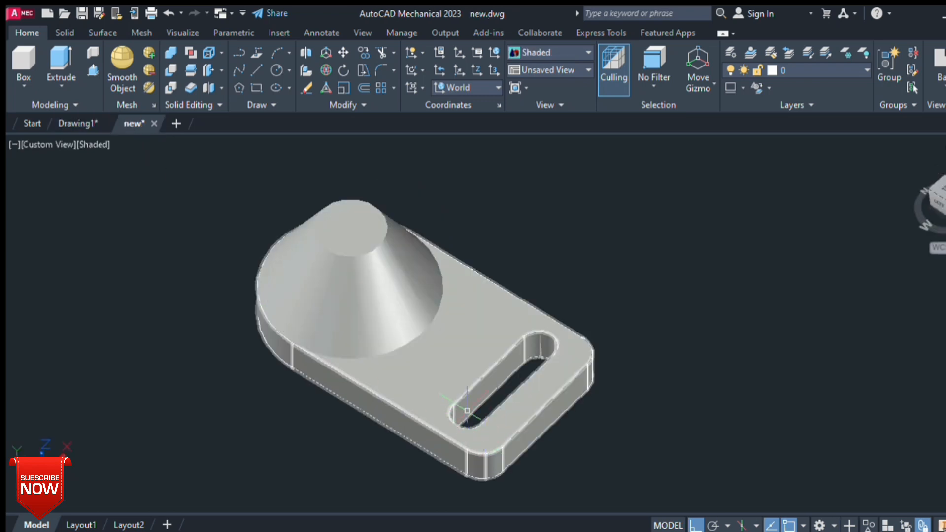
left_click(90, 122)
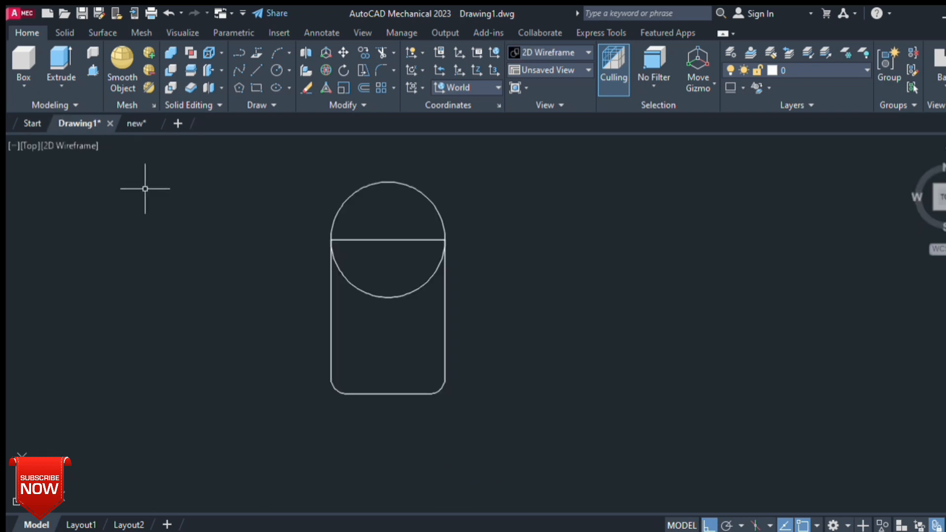
left_click(250, 75)
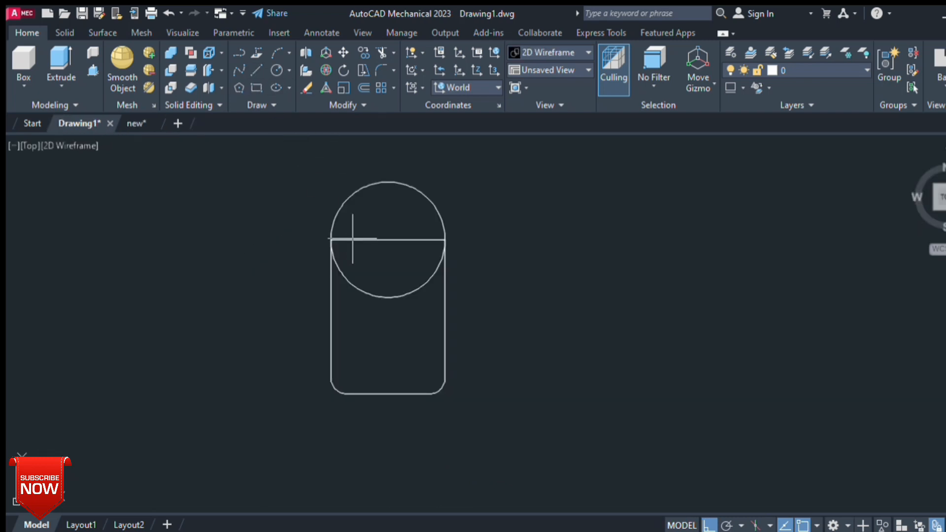
left_click(388, 239)
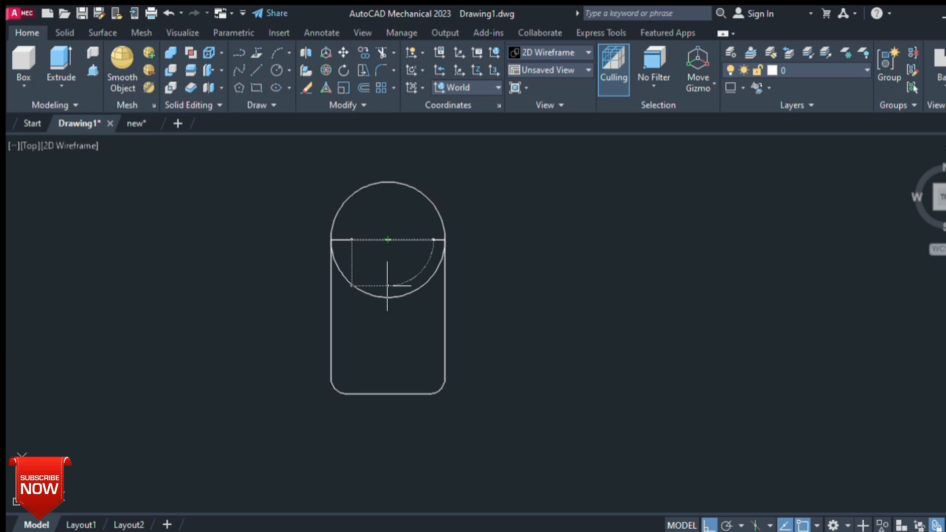
left_click(387, 390)
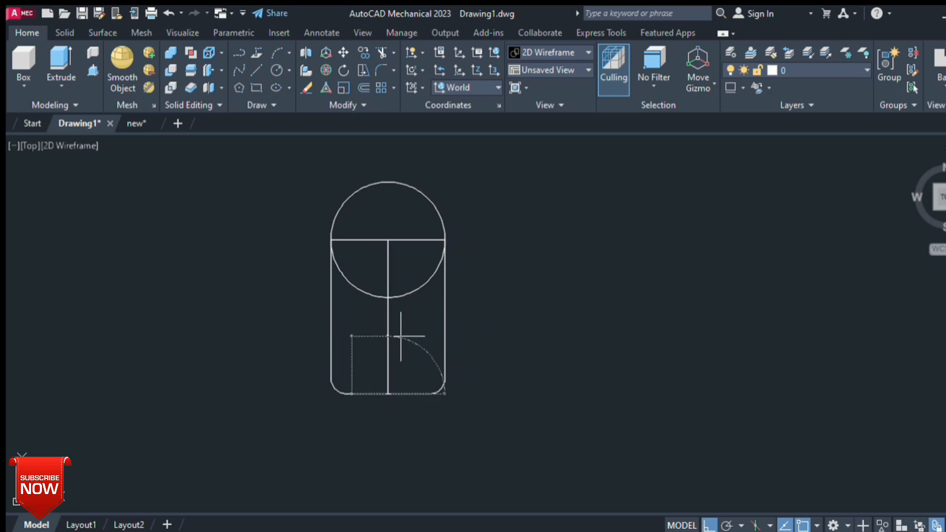
- Draw a line from the lower edge's midpoint up the centre line, turning it right at slot height to end short of the plate's right side
left_click(249, 71)
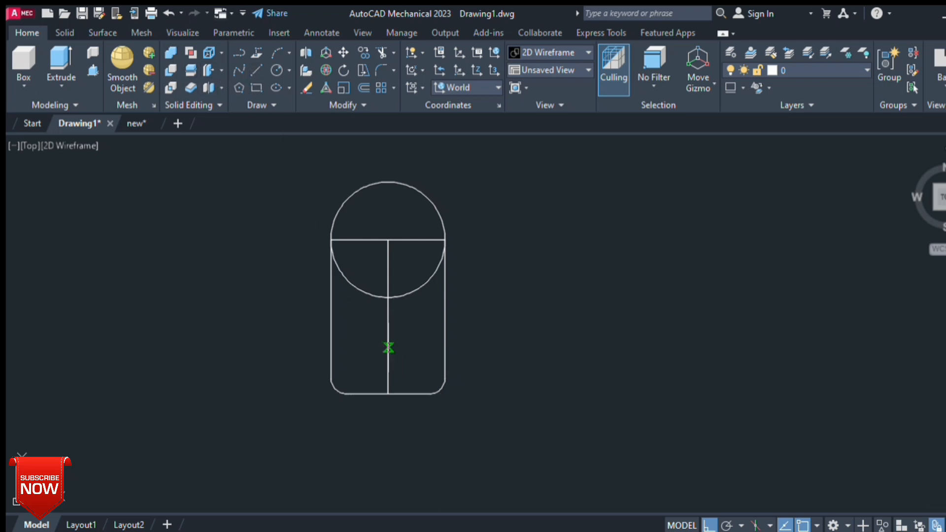
left_click(388, 394)
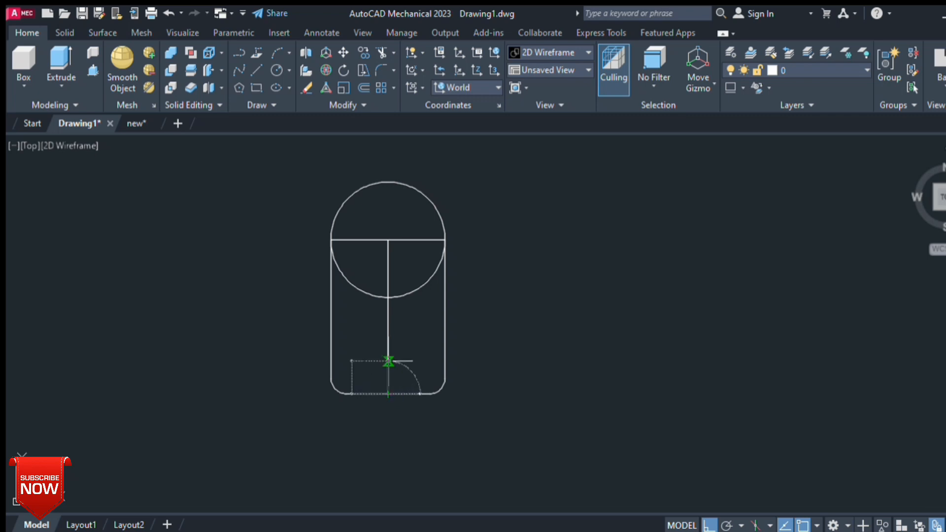
left_click(389, 355)
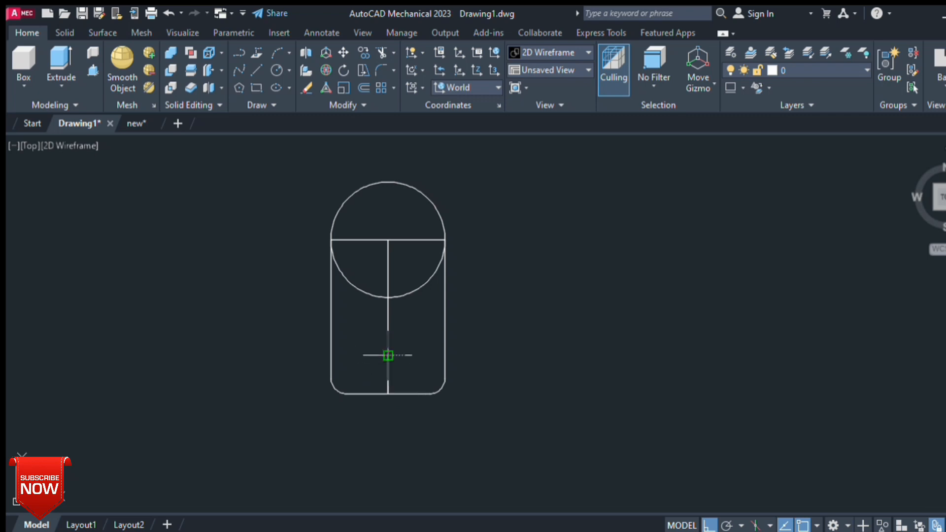
left_click(423, 355)
key("Escape")
scroll(422, 355, "up", 4)
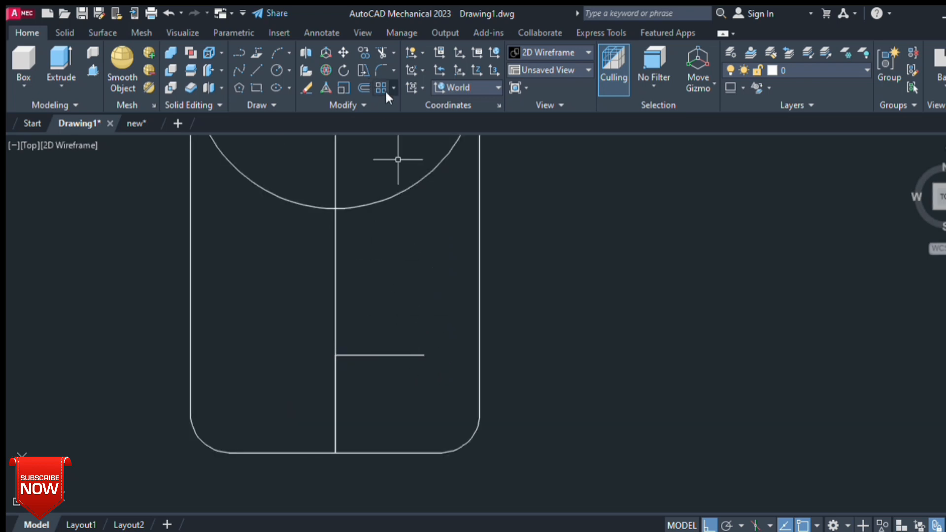
- Offset the short horizontal line by the same distance above and below to mark the slot's long edges
left_click(357, 86)
key("Return")
left_click(387, 356)
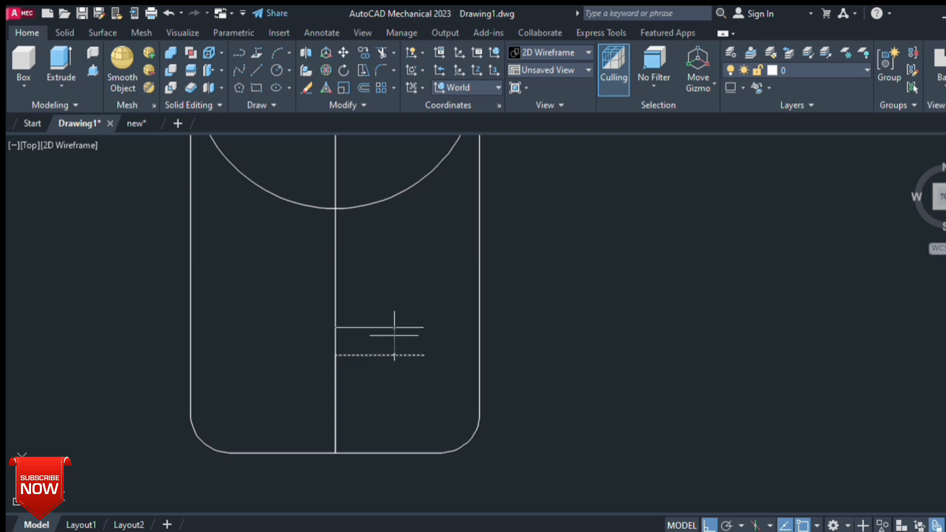
left_click(394, 336)
left_click(396, 355)
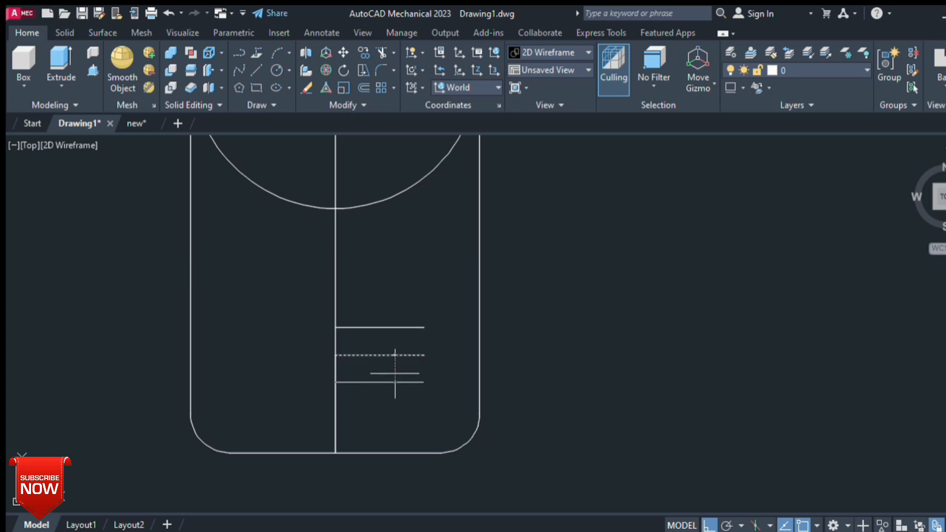
left_click(395, 373)
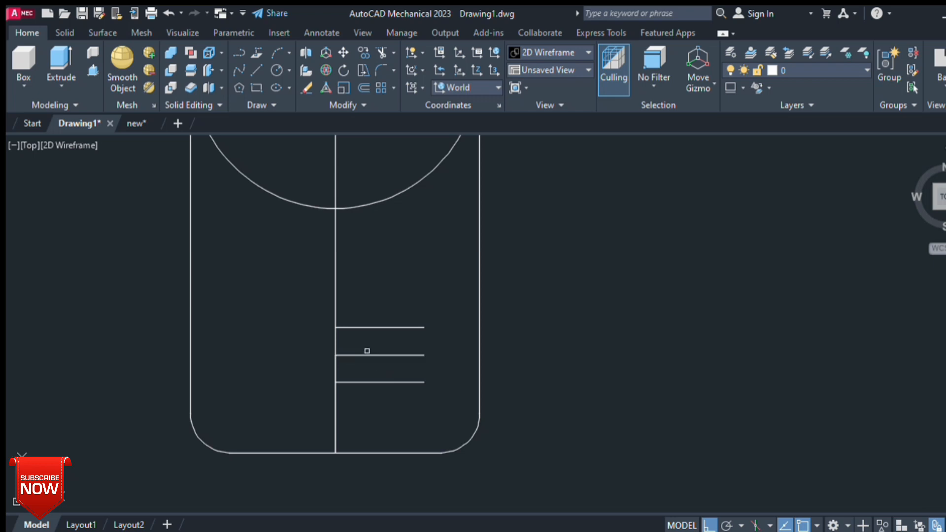
key("Escape")
- Mirror the upper and lower slot lines about the vertical centre line, keeping the originals
key("Return")
left_click(335, 326)
left_click(335, 276)
key("Return")
left_click(349, 381)
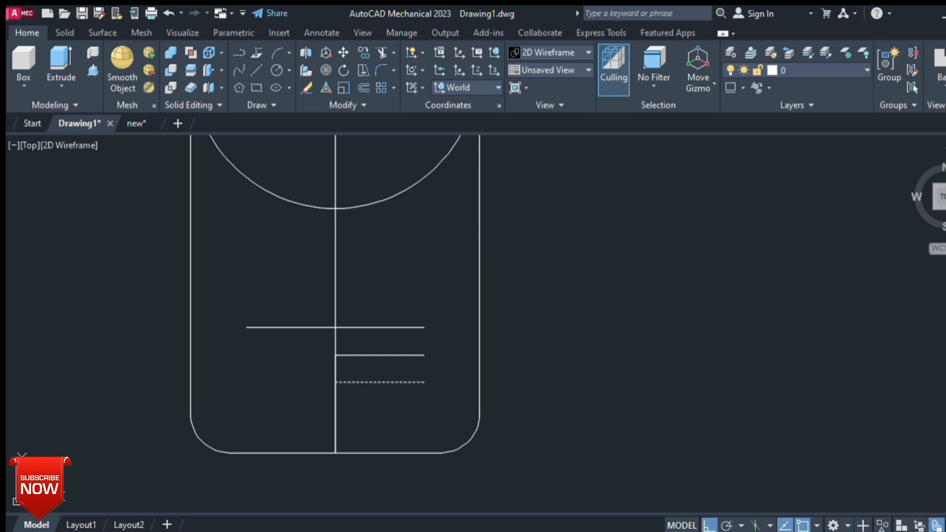
left_click(335, 382)
key("Return")
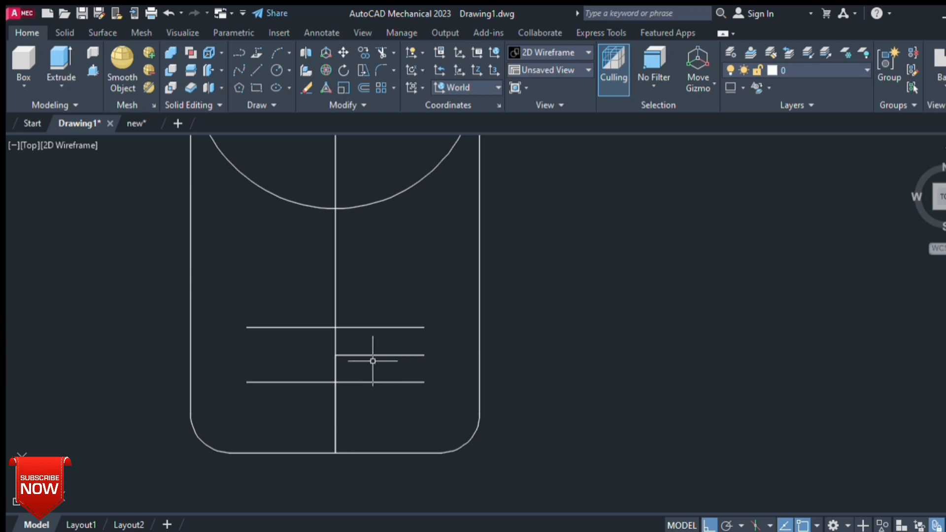
- Close both ends of the slot lines with vertical lines and delete the short horizontal line between them
scroll(381, 354, "down", 2)
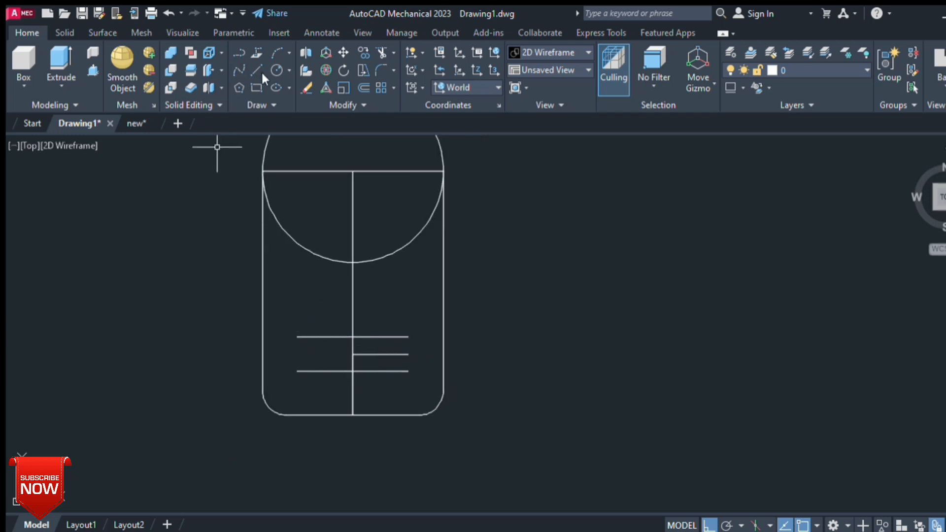
left_click(297, 337)
left_click(297, 371)
key("Return")
key("Return")
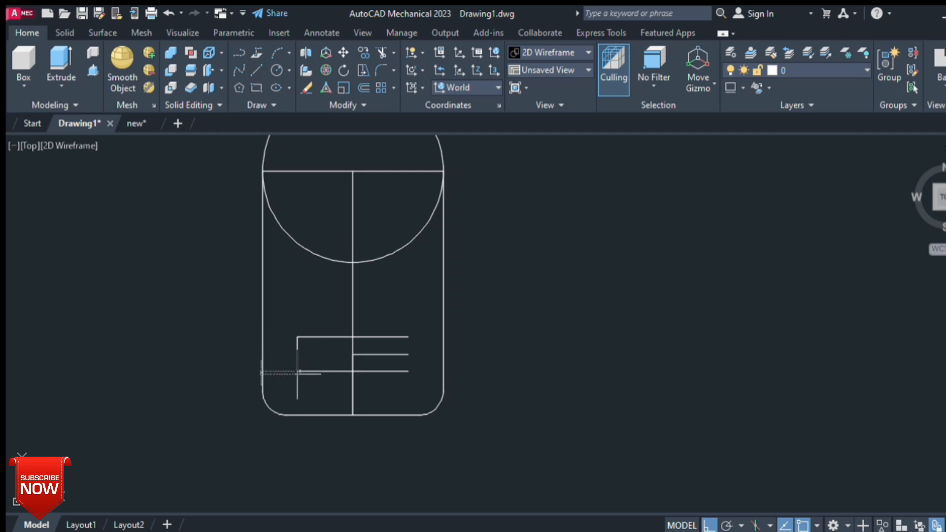
left_click(408, 337)
left_click(408, 371)
key("Return")
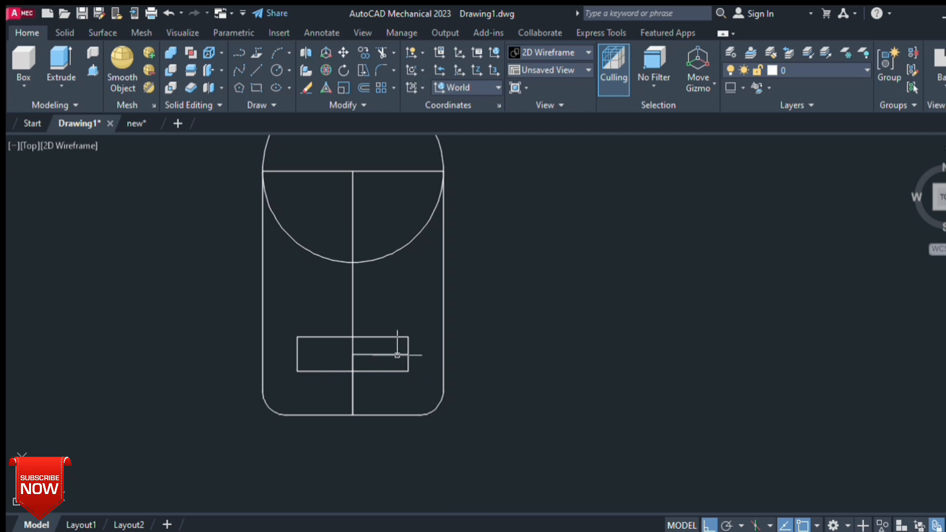
left_click(397, 355)
key("Delete")
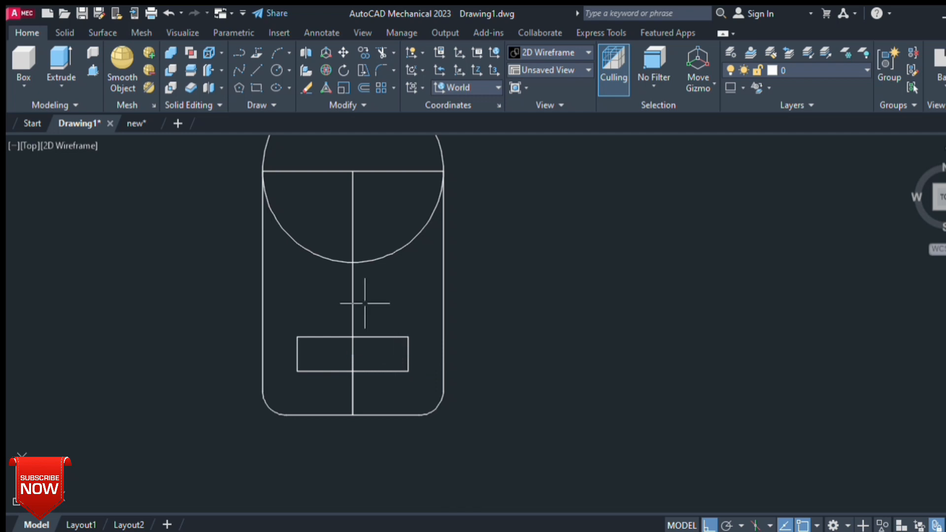
- Draw a circle centred on the midpoint of each slot end line, with its radius reaching the slot's upper corner
left_click(269, 71)
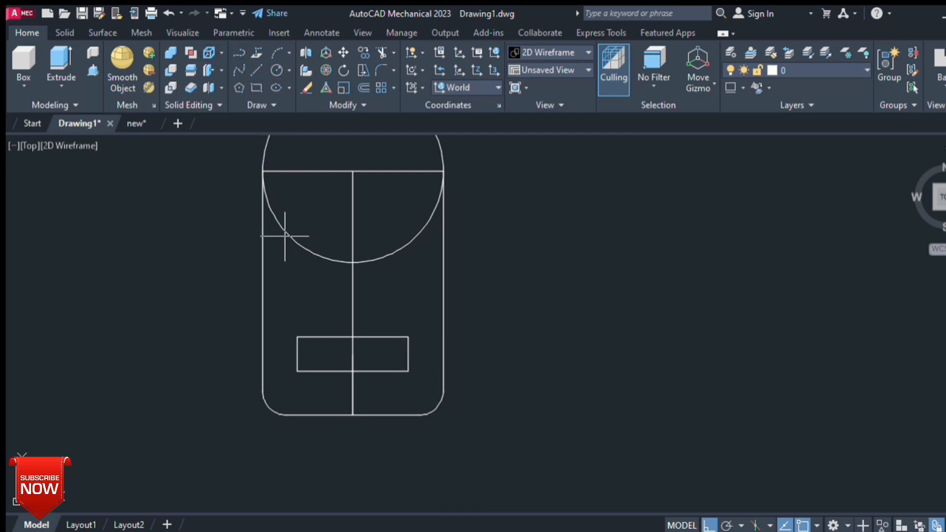
left_click(297, 354)
left_click(297, 338)
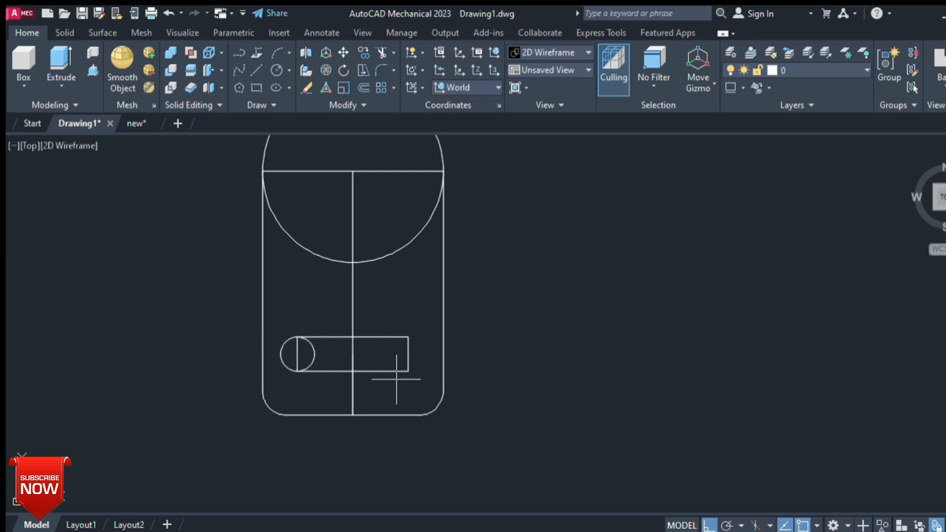
left_click(407, 355)
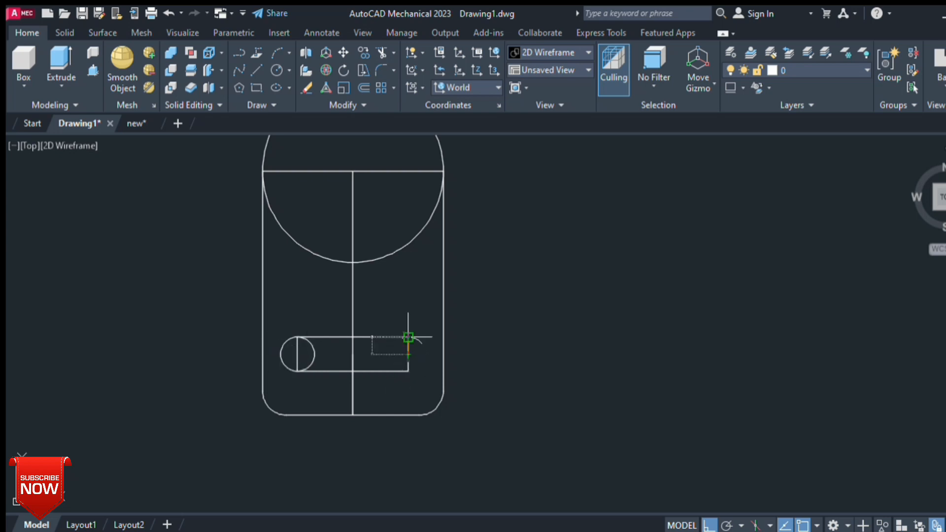
left_click(410, 336)
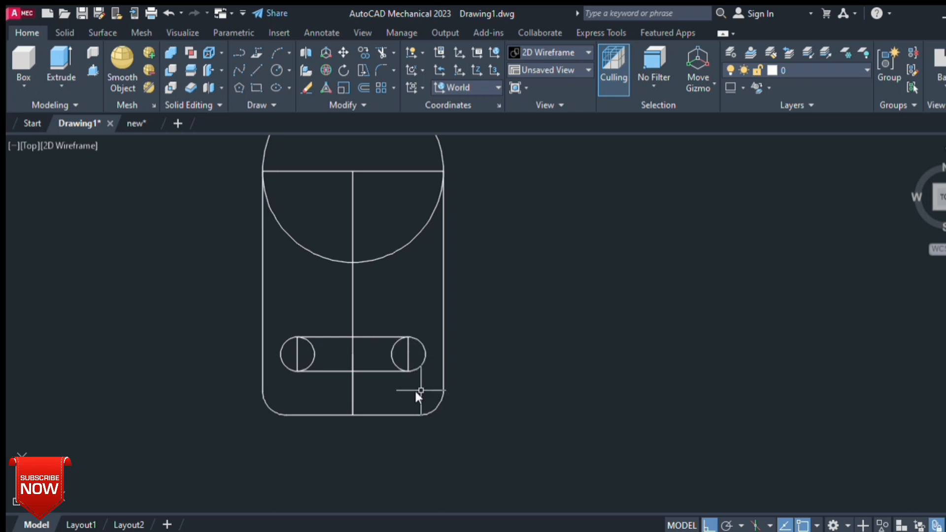
- Trim the inner circle halves, the end lines and the centre line across the slot to leave a rounded slot outline
key("Return")
left_click(415, 358)
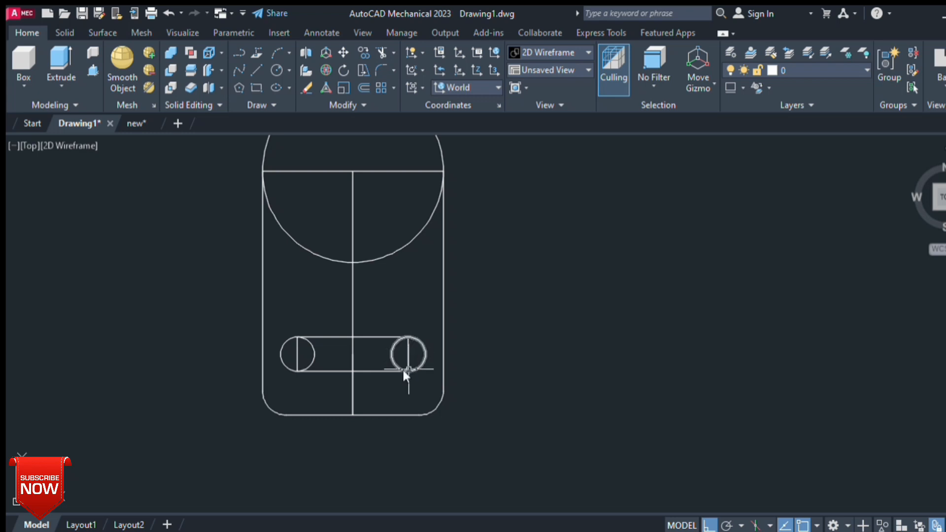
left_click(409, 368)
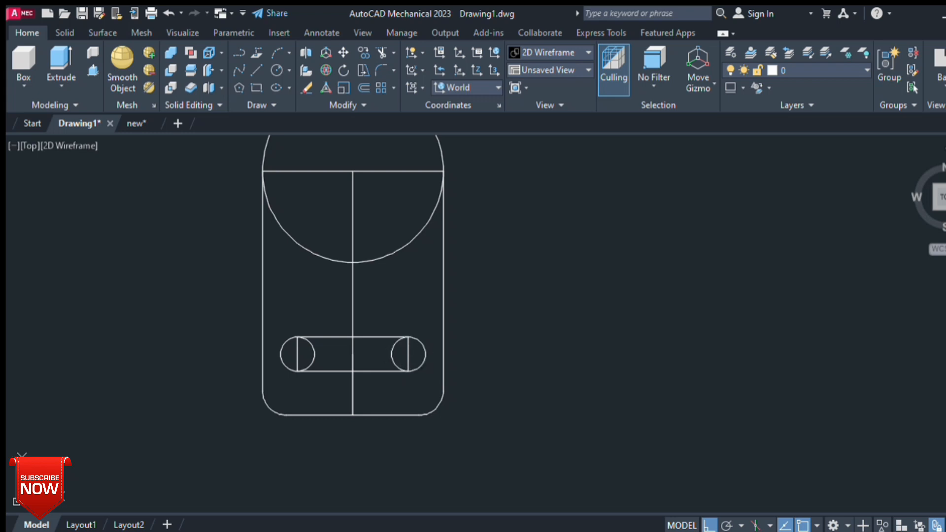
key("Return")
left_click_drag(420, 352, 291, 357)
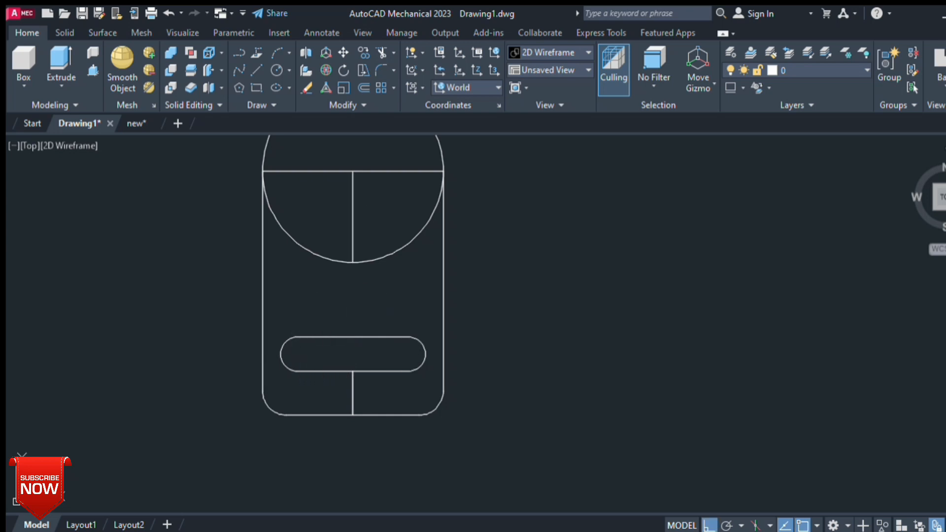
- Trim the rest of the centre line, the rectangle's upper edge and the large circle's lower arc to leave only the plate outline
left_click_drag(366, 201, 340, 196)
left_click_drag(337, 159, 338, 181)
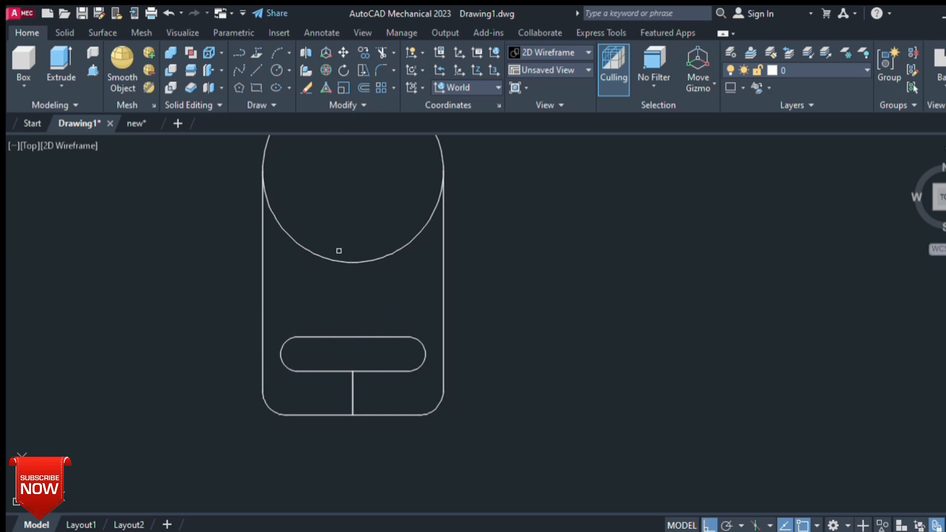
left_click(337, 260)
left_click(351, 400)
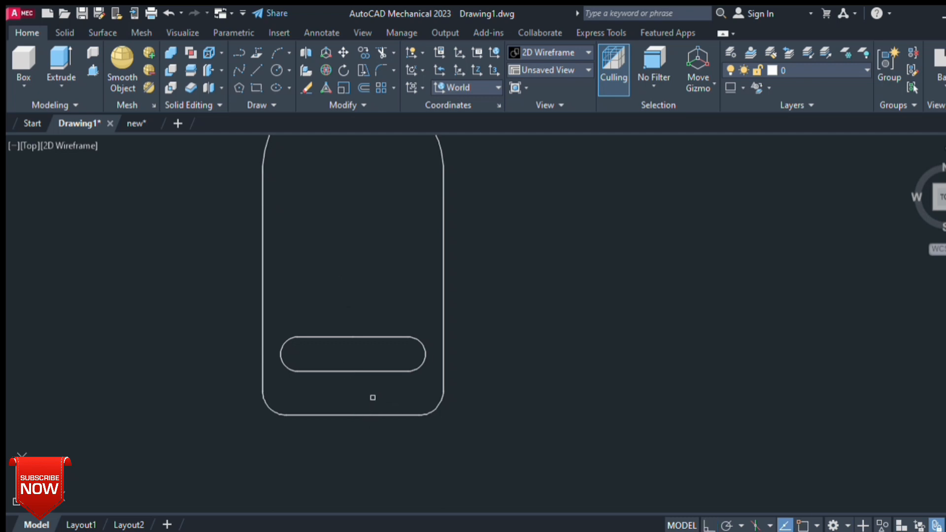
scroll(372, 397, "down", 2)
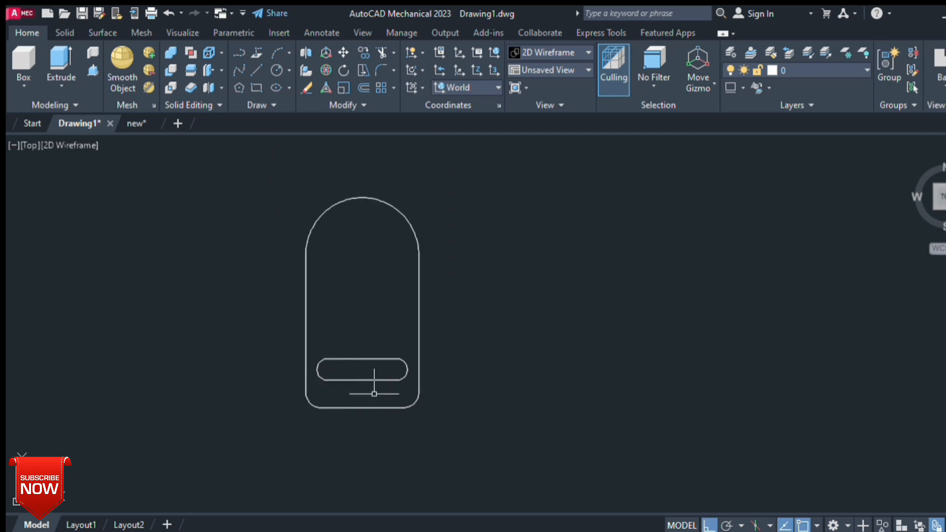
- Join the plate outline and slot segments into polylines and select all the geometry to check them
key("ctrl+a")
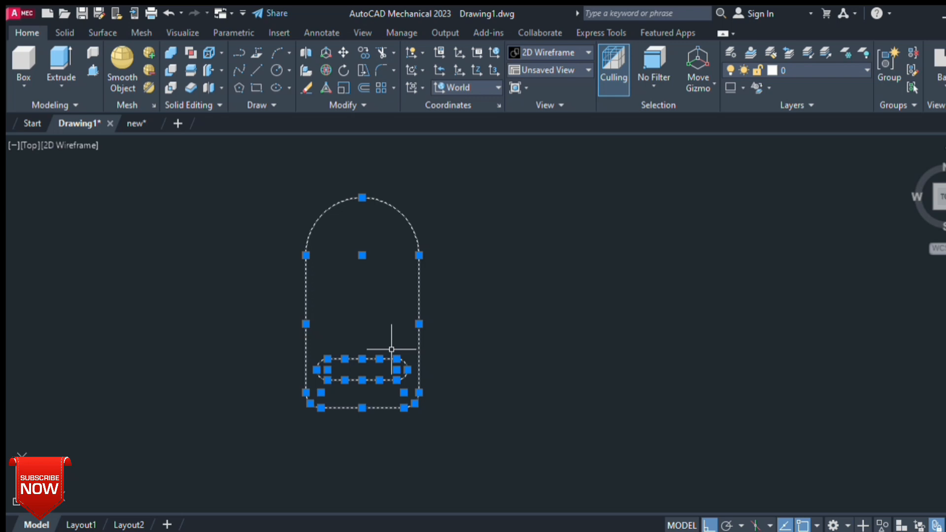
key("Escape")
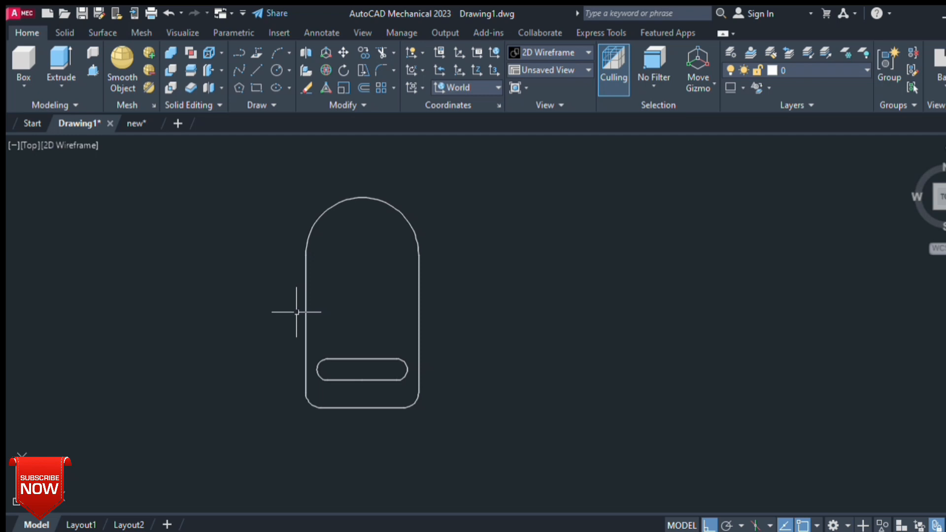
key("Return")
key("Escape")
key("ctrl+a")
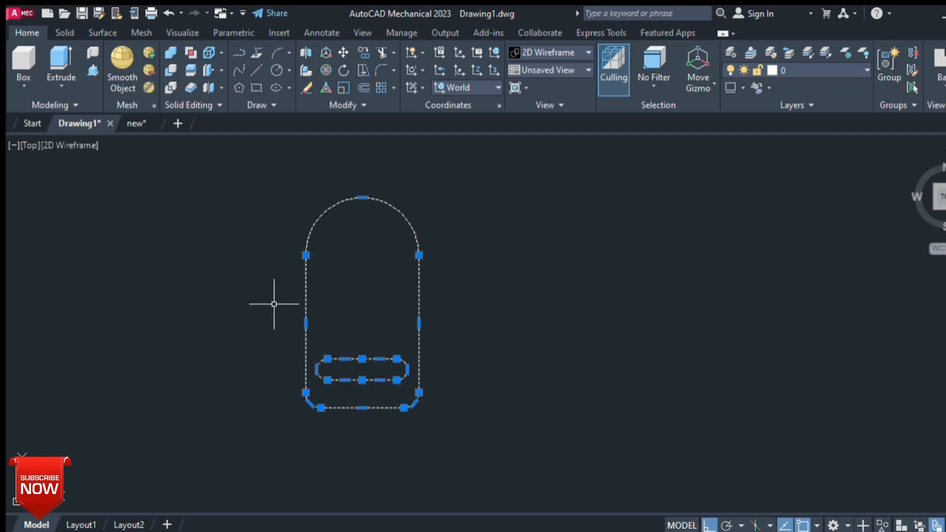
key("ctrl+c")
key("Escape")
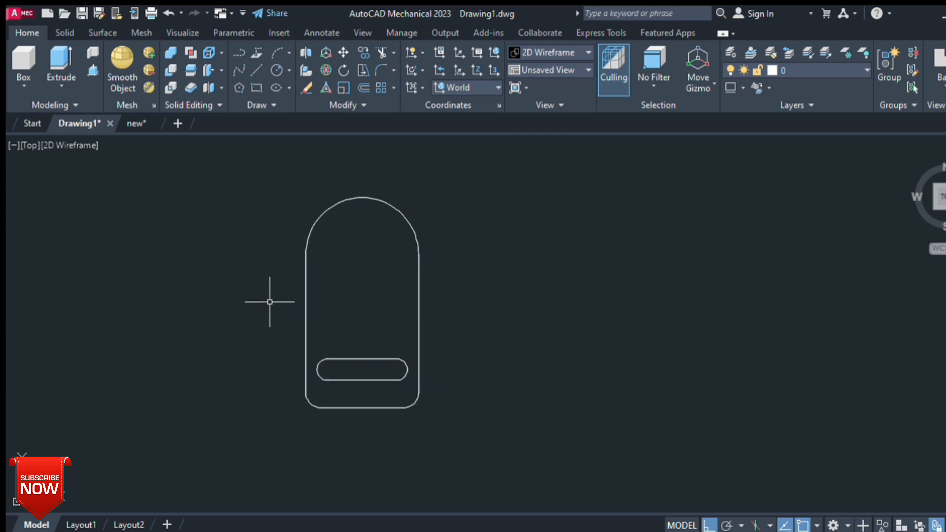
- Copy the plate outline and slot and paste them upright in the front view, above the edge-on originals
key("ctrl+a")
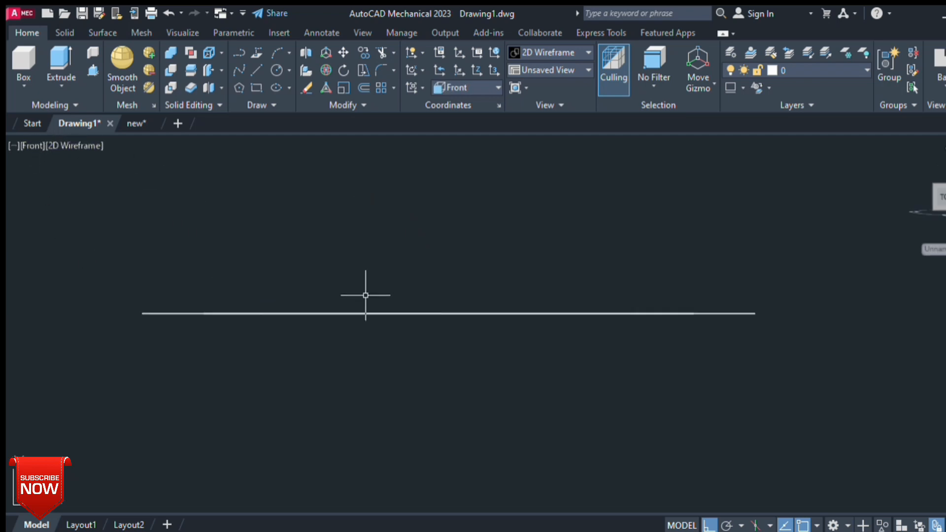
middle_click_drag(365, 283, 351, 347)
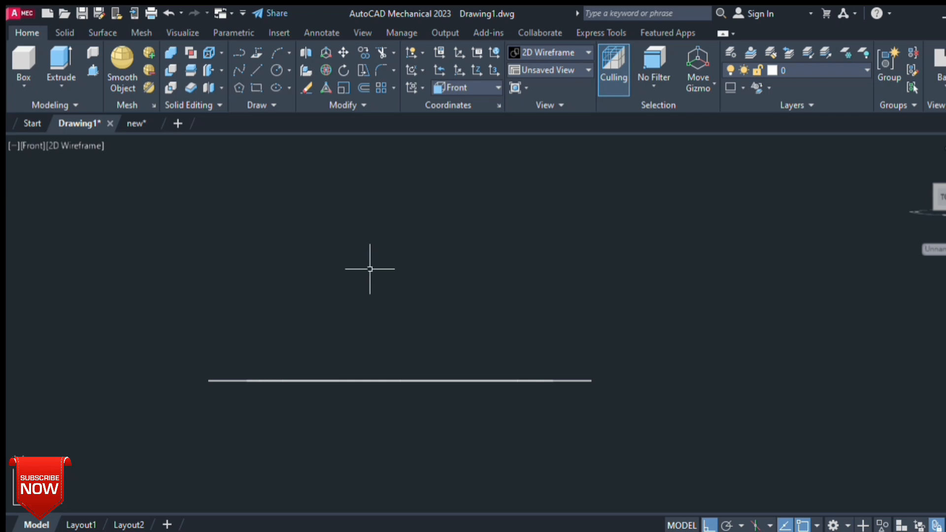
key("ctrl+v")
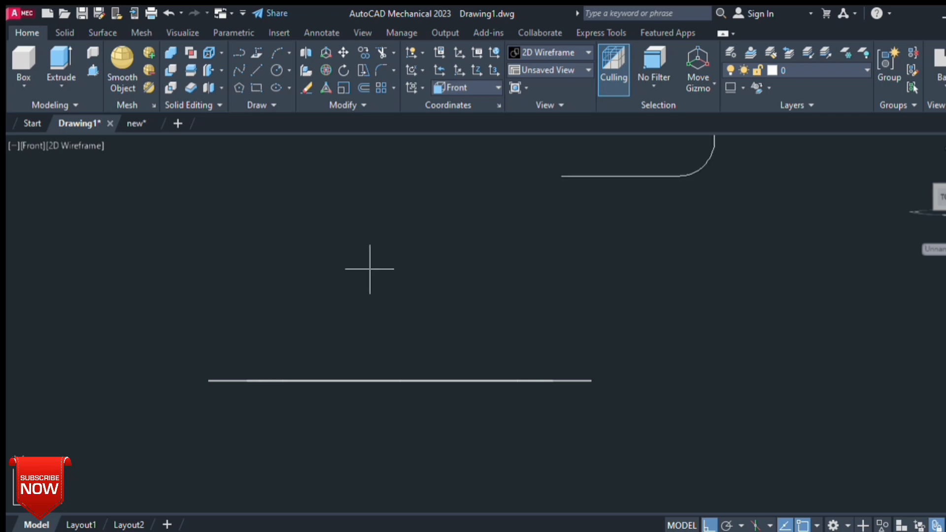
left_click(304, 293)
- Delete the original edge-on outlines, keeping only the pasted plate and slot profiles
left_click(143, 353)
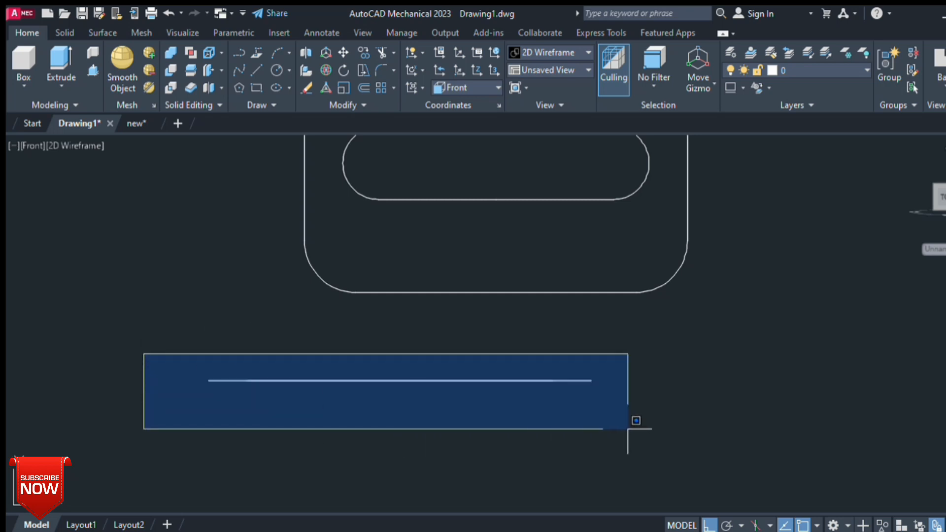
left_click(628, 428)
key("Delete")
scroll(566, 321, "down", 2)
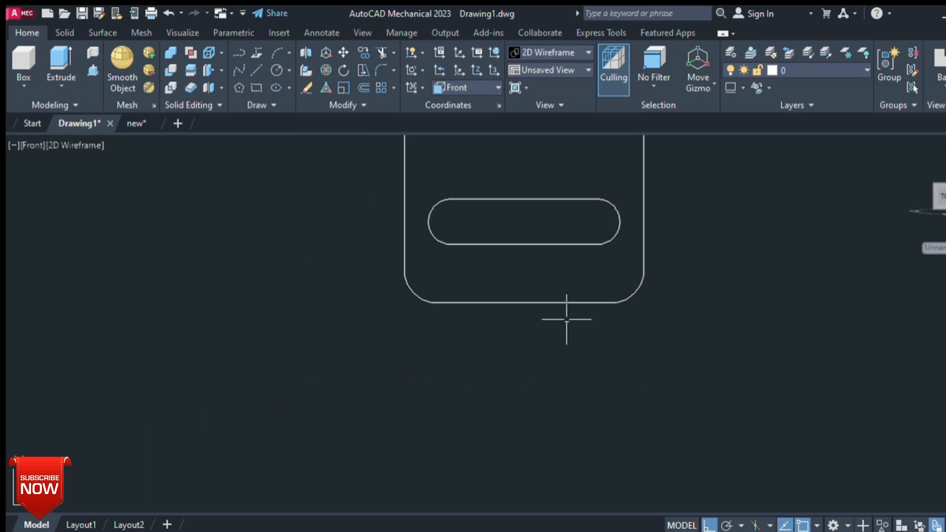
scroll(528, 165, "down", 2)
scroll(532, 178, "down", 2)
middle_click_drag(532, 179, 451, 309)
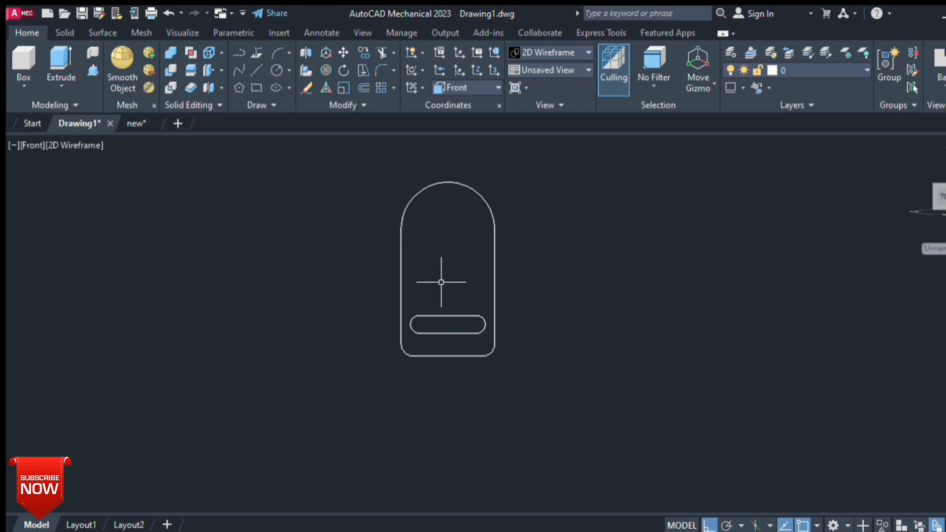
scroll(441, 288, "up", 3)
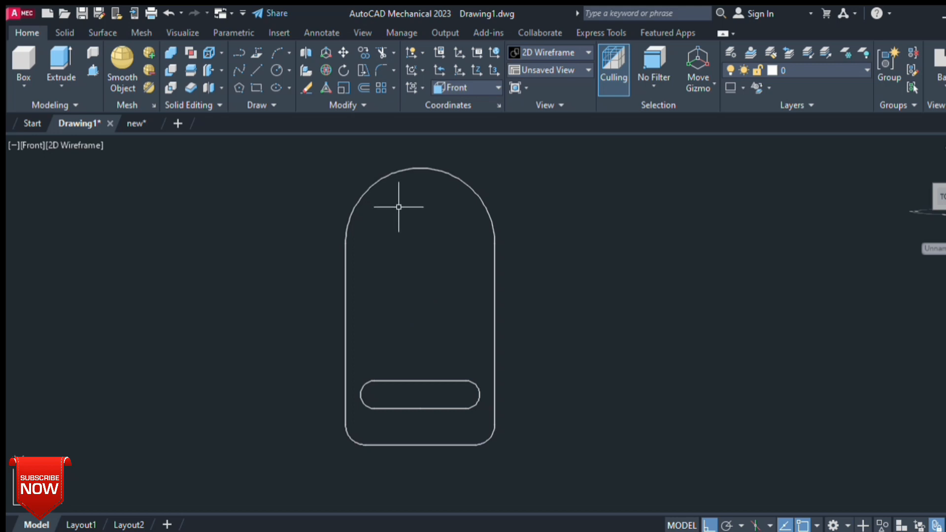
- Extrude the plate outline and the slot outline together to the same thickness
left_click(908, 165)
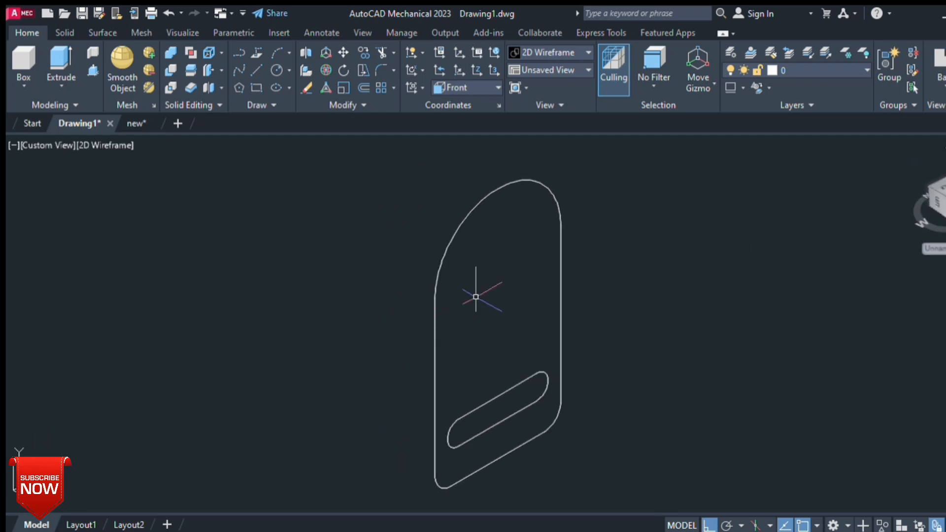
middle_click_drag(471, 332, 425, 307)
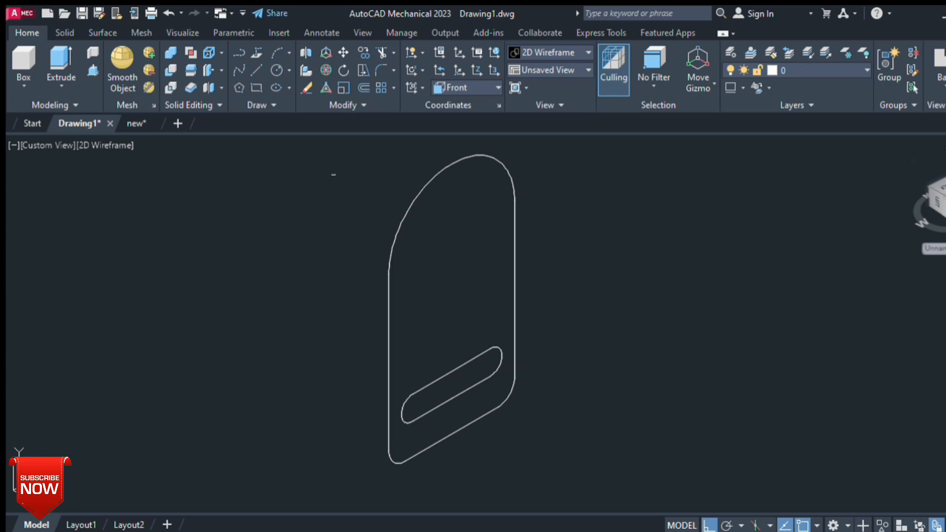
left_click(89, 73)
key("Return")
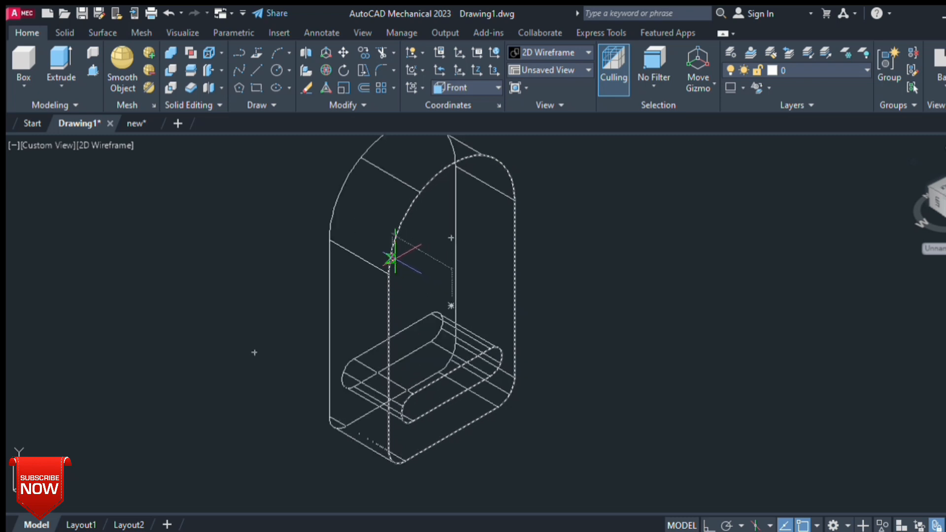
left_click(394, 258)
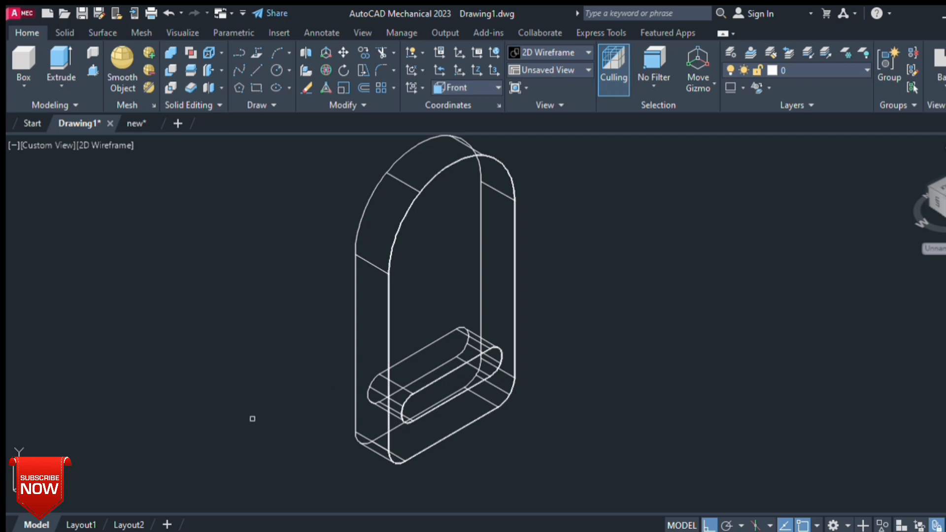
key("Escape")
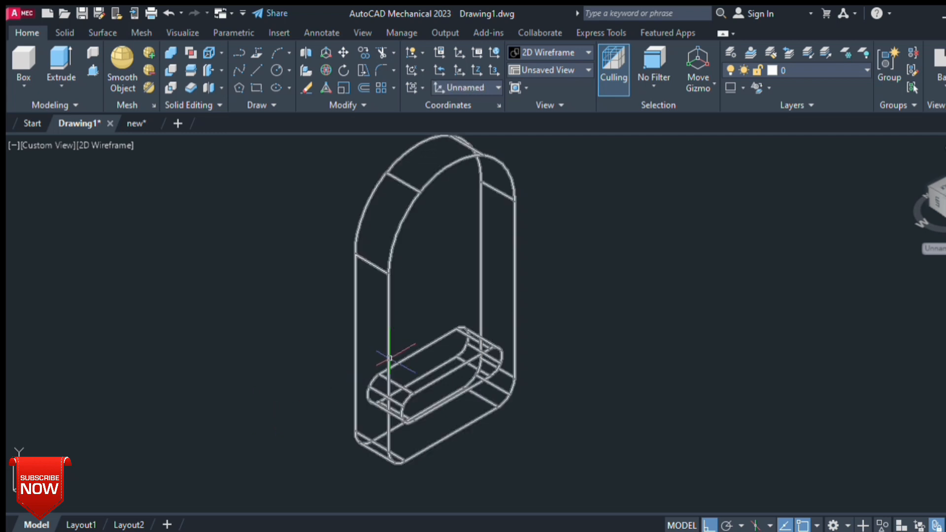
- Draw a vertical line down from the top of the plate's arch and a horizontal line joining the arch's two ends
middle_click_drag(433, 394, 297, 362, "shift")
scroll(542, 298, "down", 3)
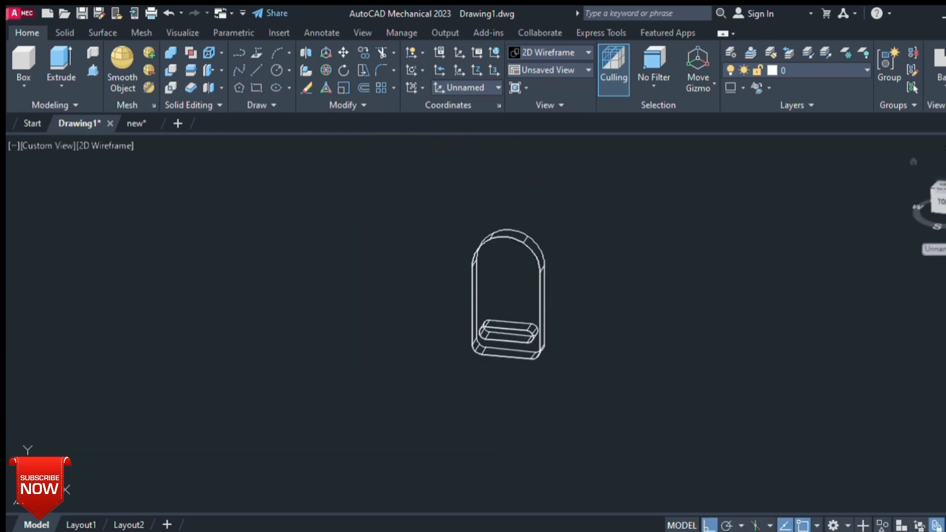
left_click(941, 209)
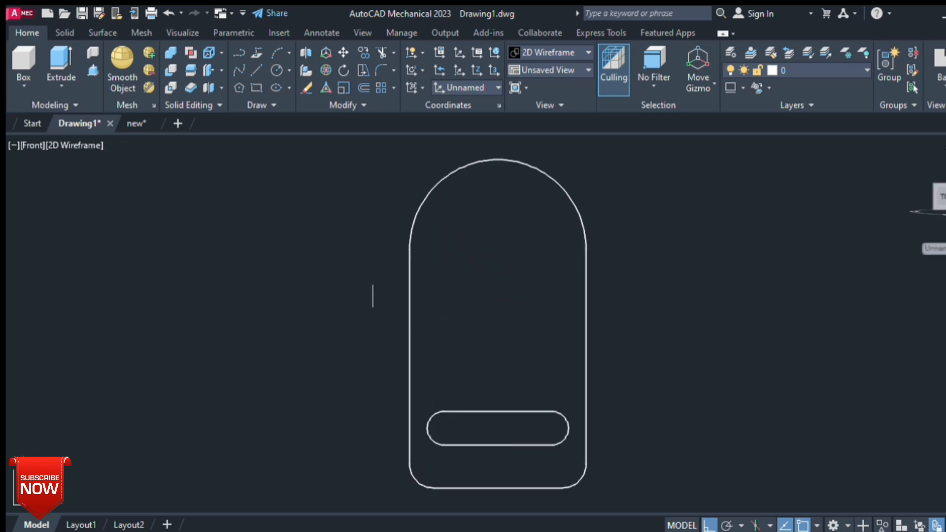
middle_click_drag(547, 251, 486, 251)
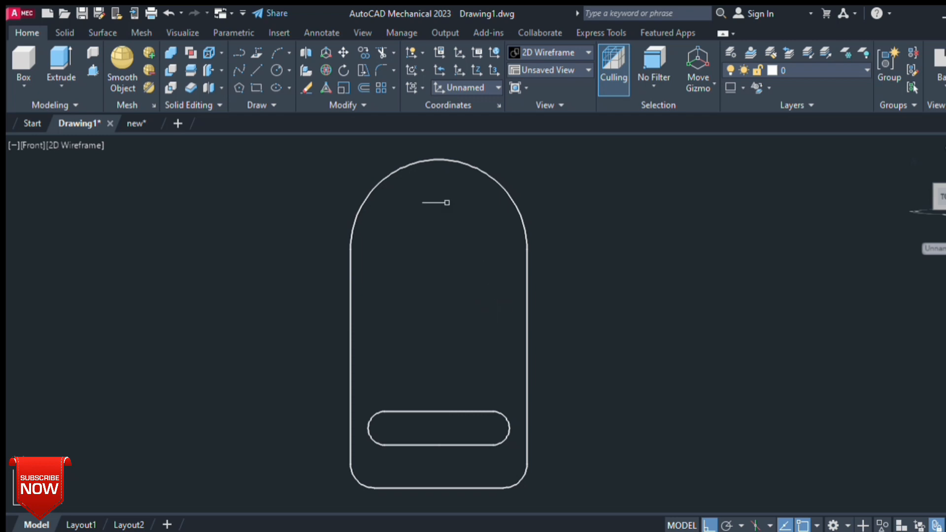
left_click(438, 159)
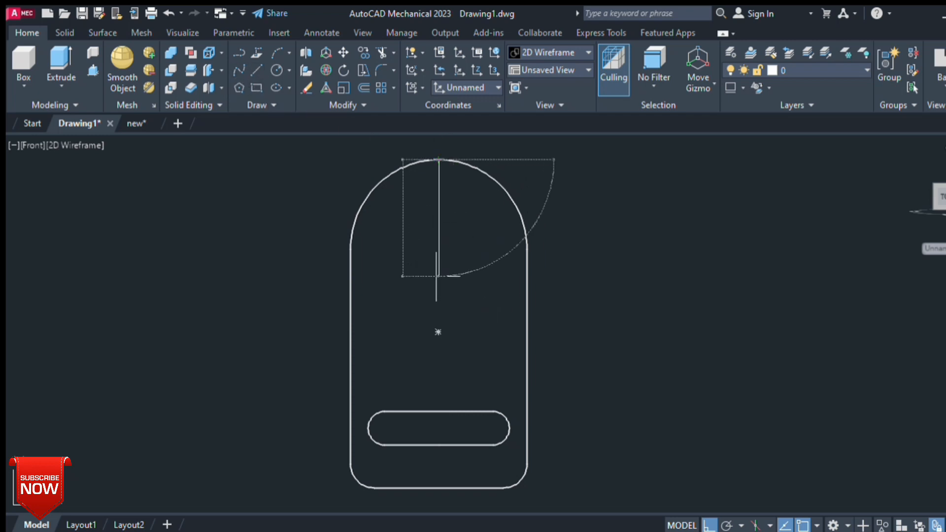
left_click(439, 350)
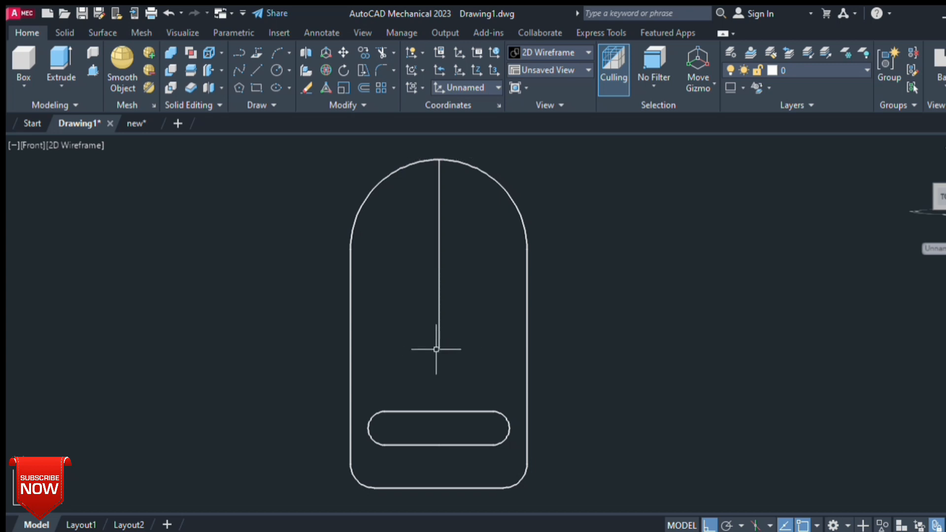
key("Return")
left_click(350, 250)
left_click(533, 251)
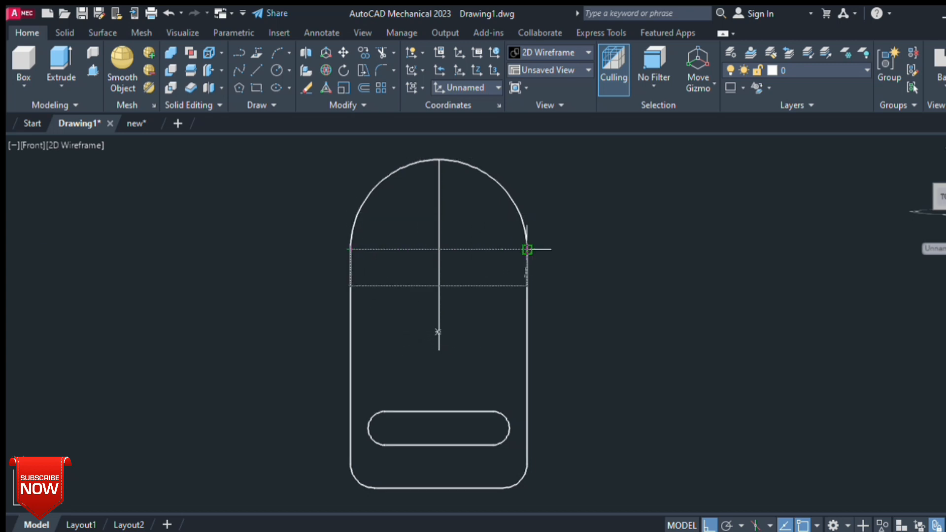
key("Return")
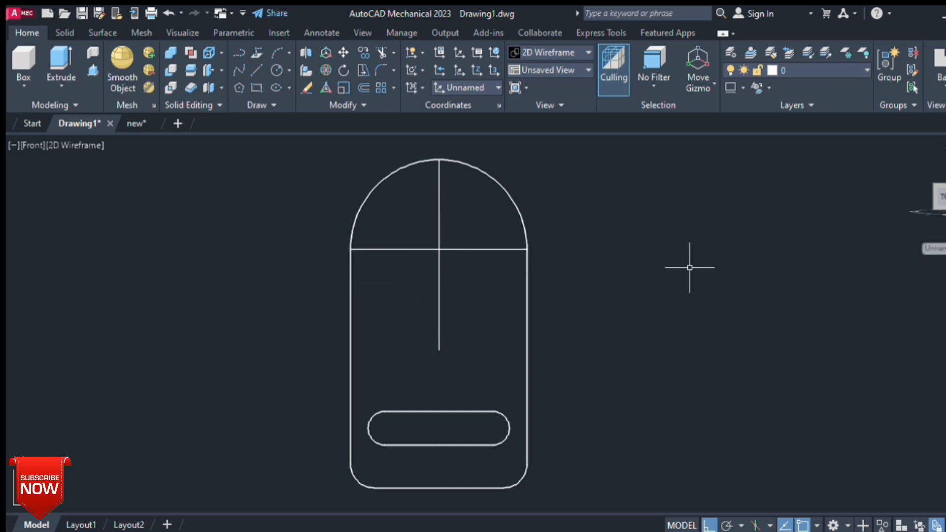
- Copy the extruded plate, slot and construction lines and paste them lying flat in the top view
left_click(935, 205)
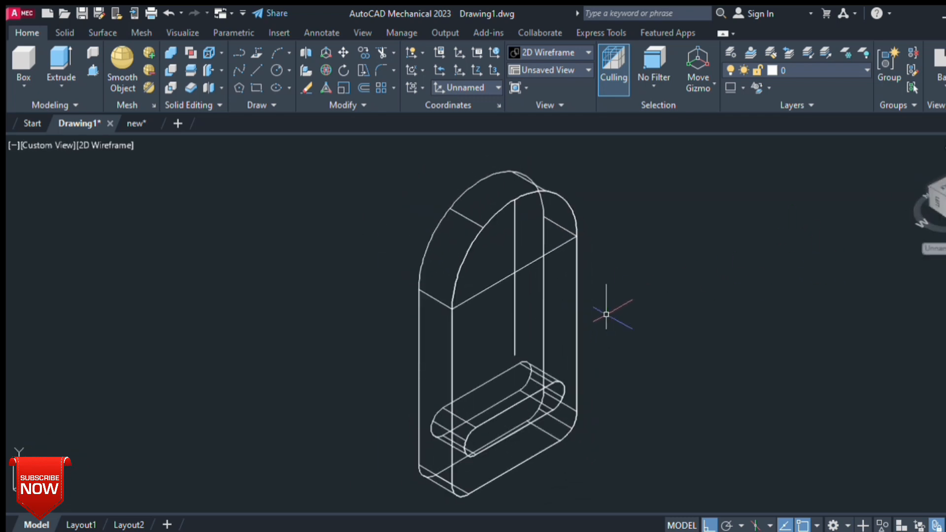
scroll(359, 327, "down", 2)
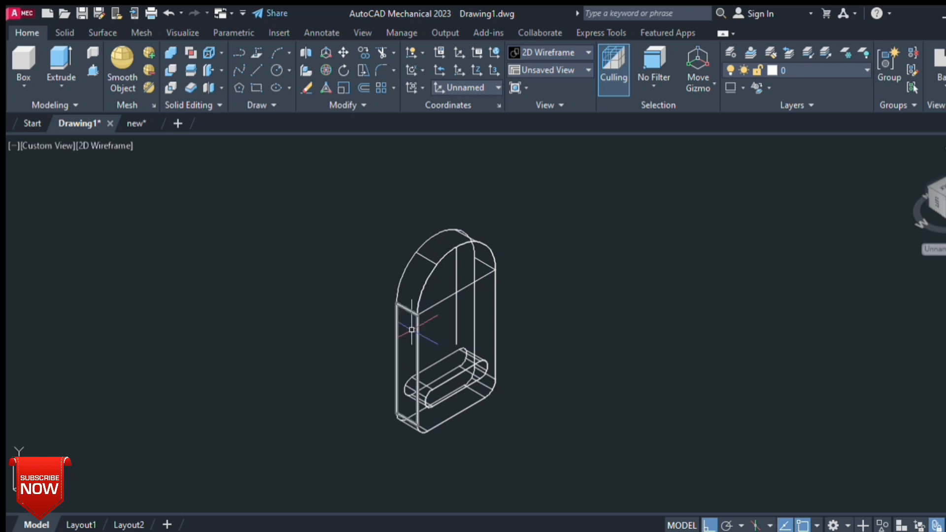
left_click(412, 330)
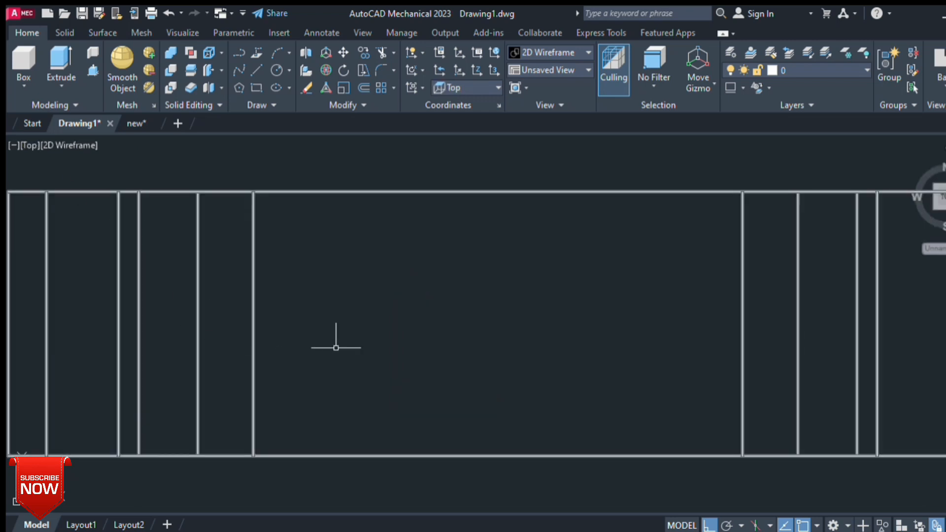
scroll(338, 344, "down", 5)
middle_click_drag(414, 220, 396, 317)
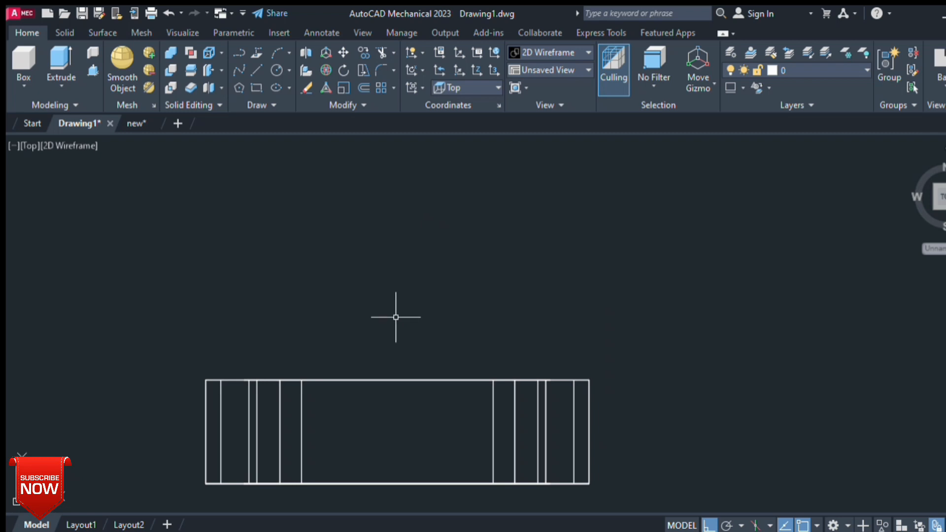
key("ctrl+v")
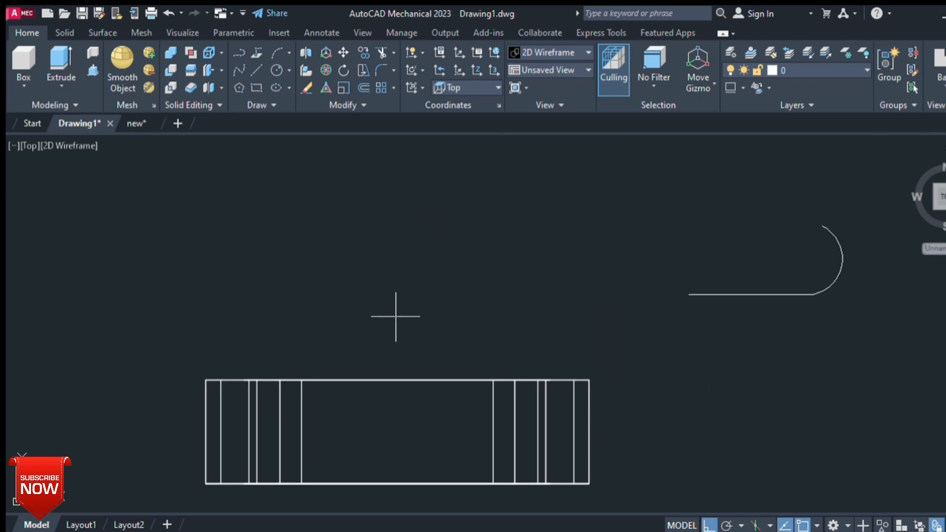
left_click(345, 278)
- Delete the original upright model that shows edge-on below the pasted plate
left_click(144, 377)
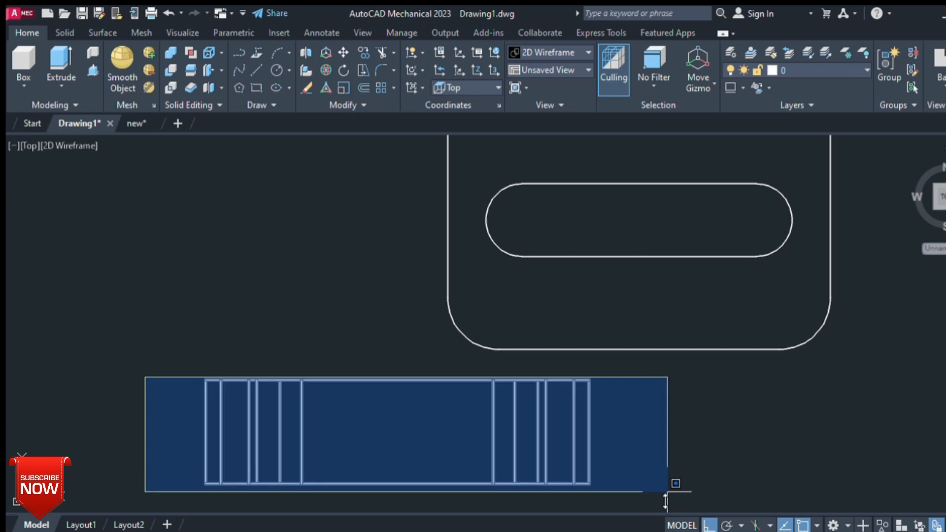
left_click(668, 488)
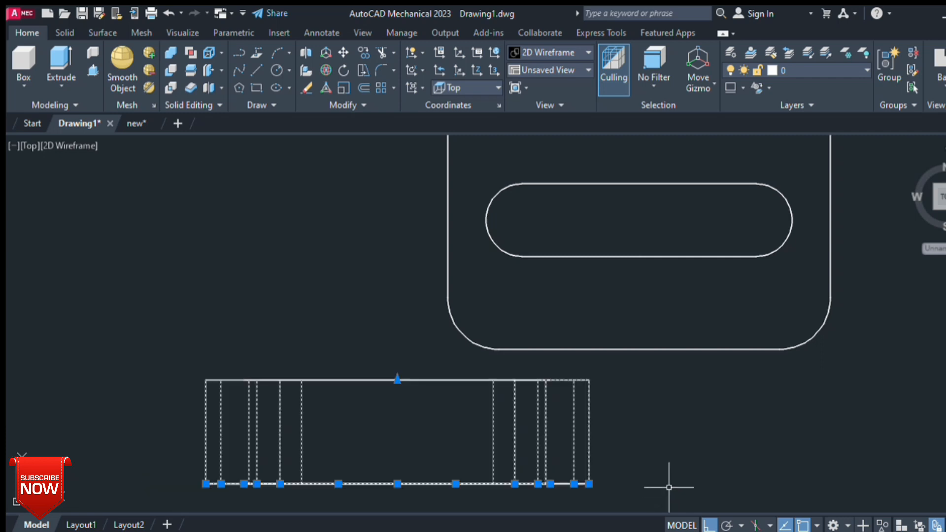
key("Delete")
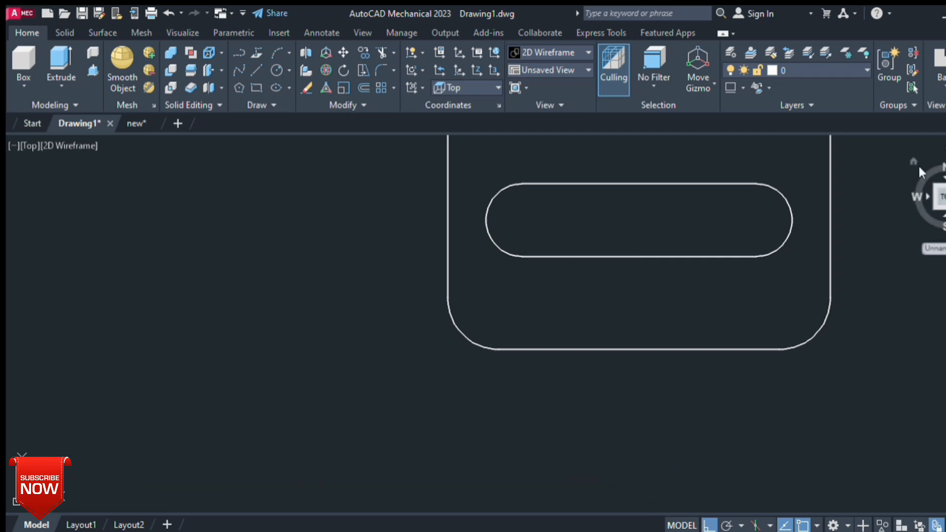
- Draw a circle of radius 15 on the plate, centred where the two construction lines cross
left_click(910, 159)
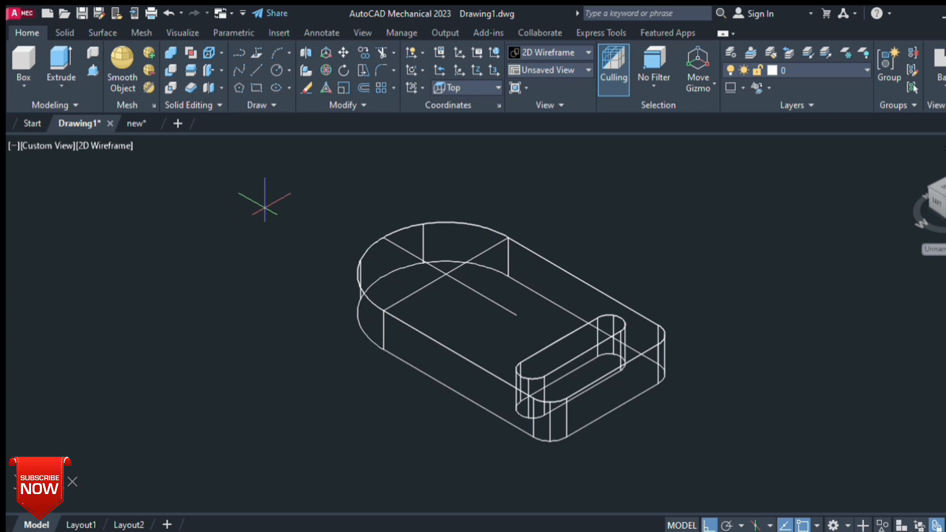
left_click(449, 276)
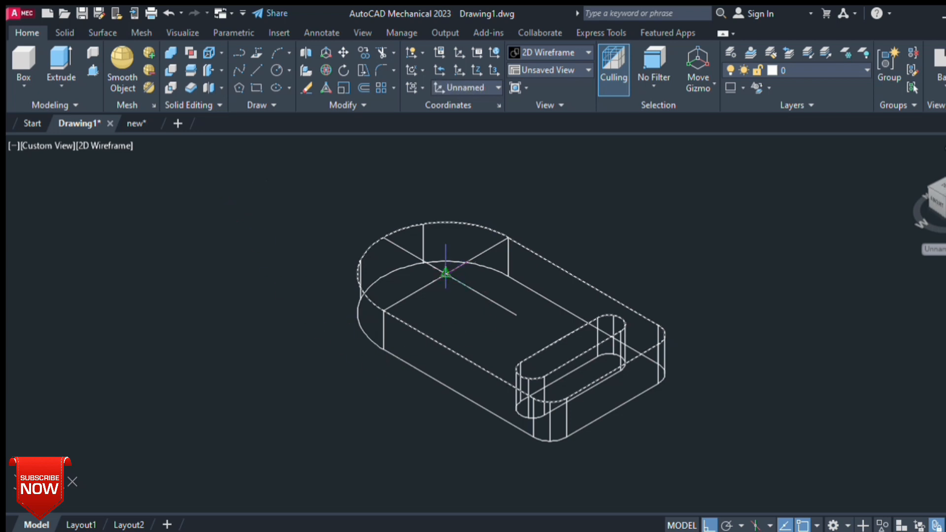
left_click(445, 274)
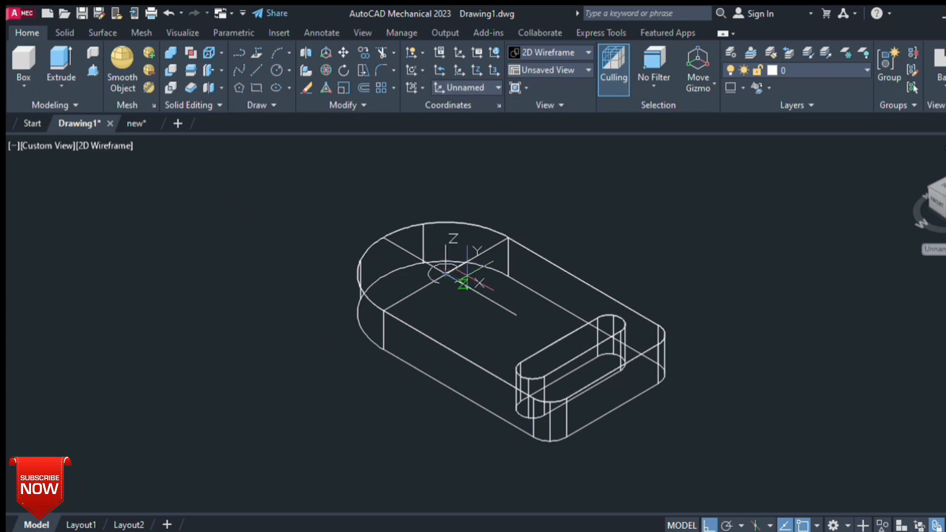
left_click(478, 270)
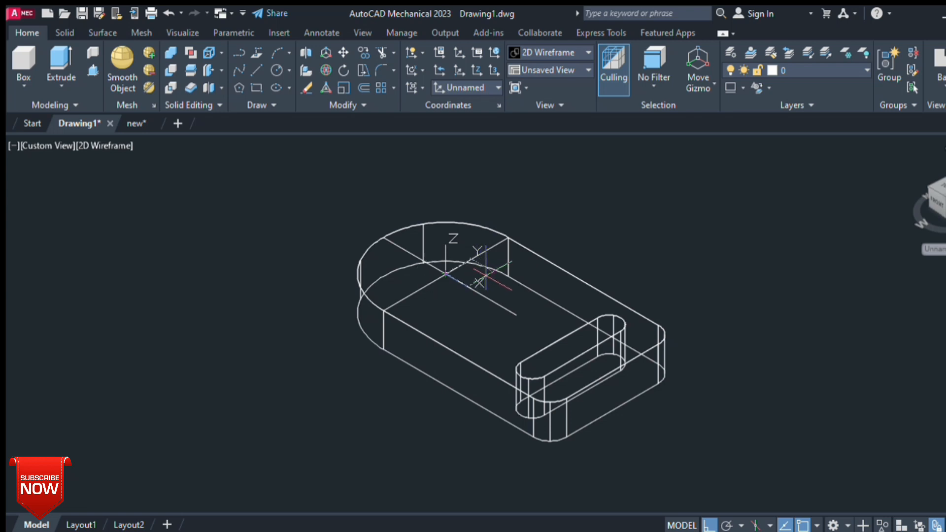
type("15")
key("Return")
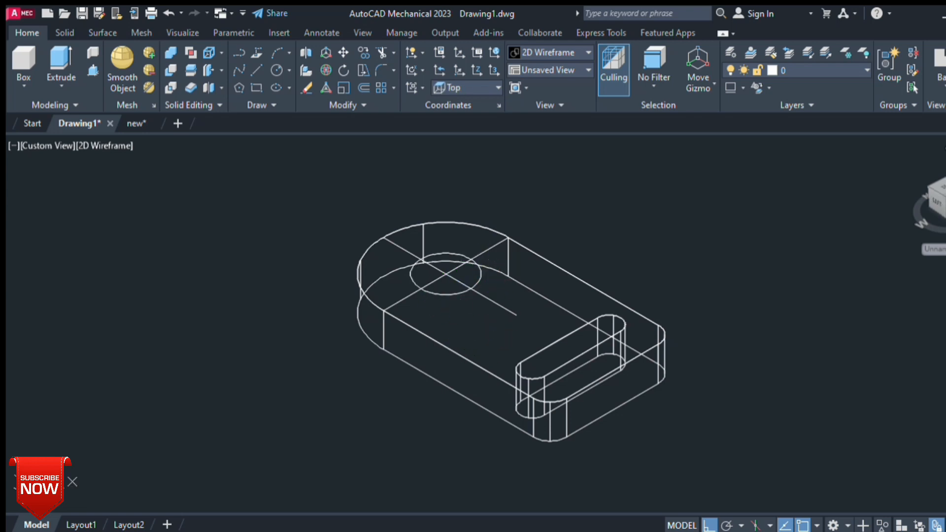
- Move the radius 15 circle straight up from its centre so it sits above the arched end of the plate
left_click(479, 280)
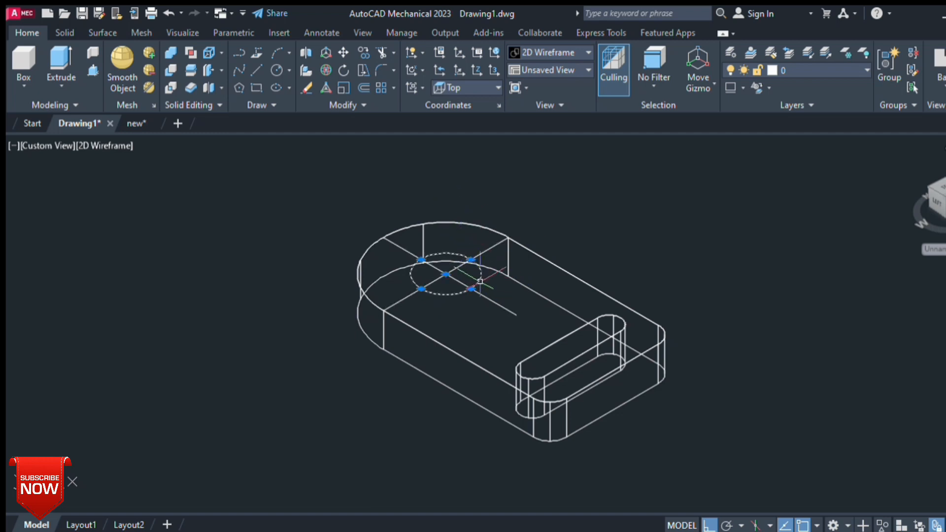
type("co")
key("Return")
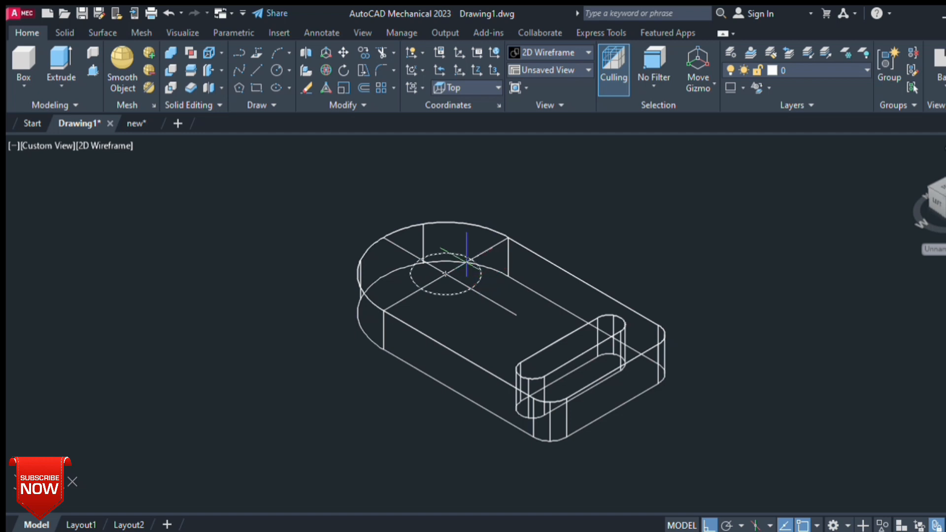
left_click(445, 274)
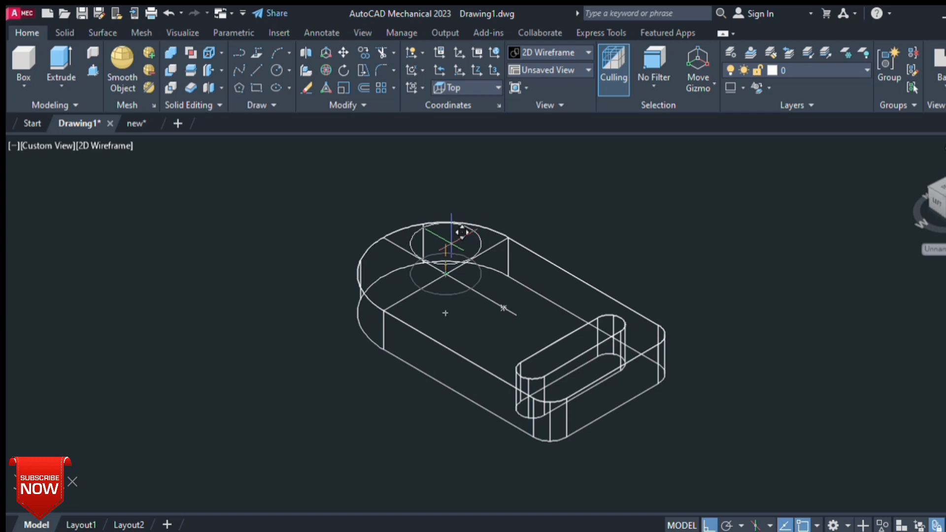
key("Return")
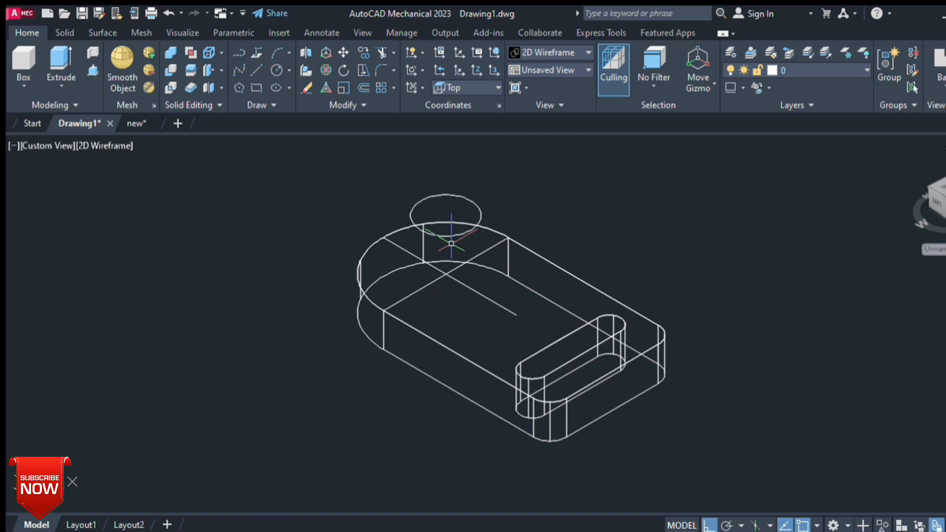
key("Return")
- In the top view, draw a circle centred where the construction lines cross, with its radius reaching the arch's end
middle_click_drag(560, 268, 548, 394, "shift")
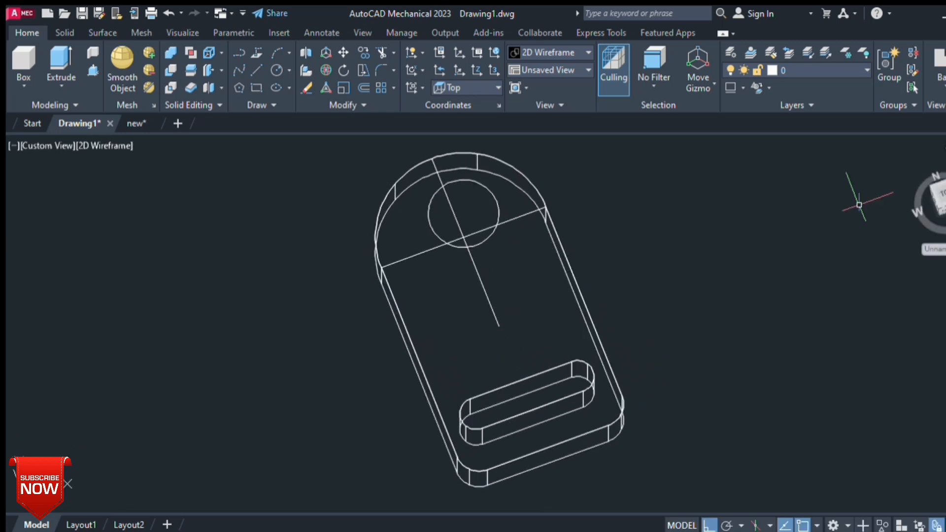
left_click(938, 196)
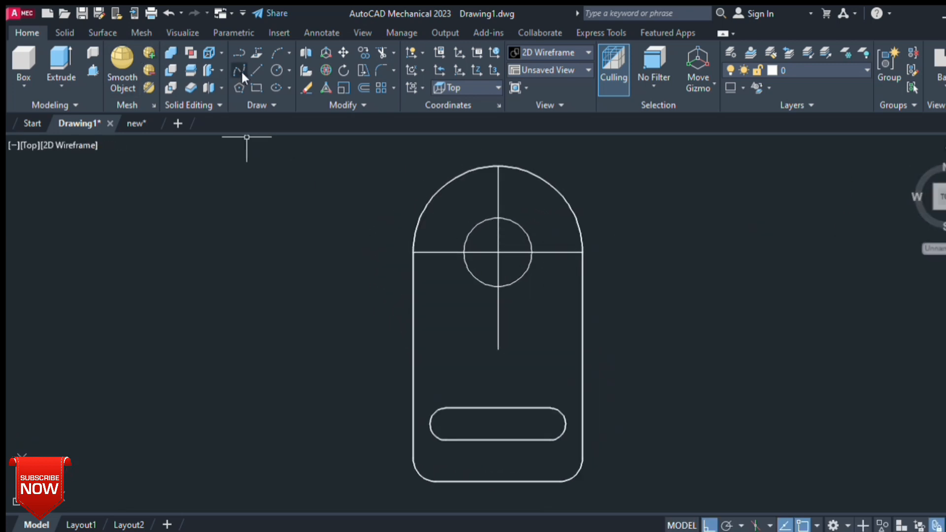
left_click(272, 70)
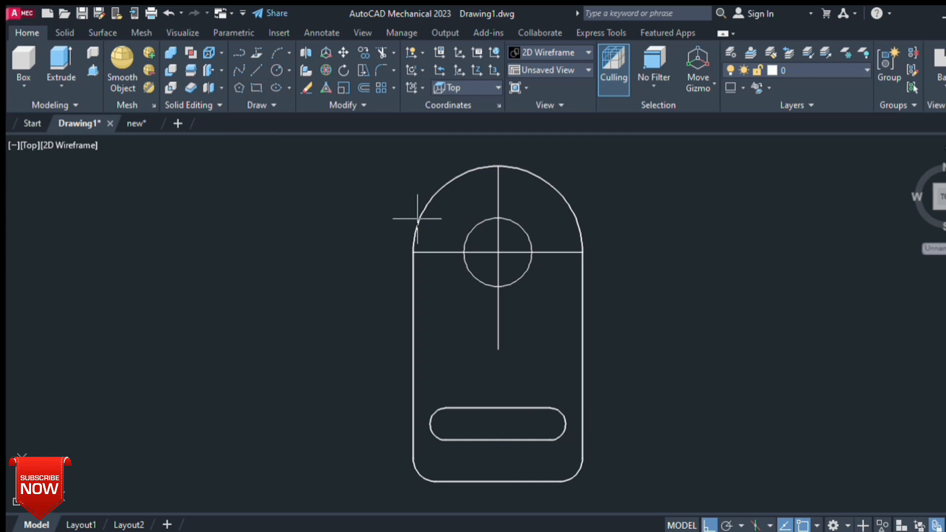
left_click(498, 252)
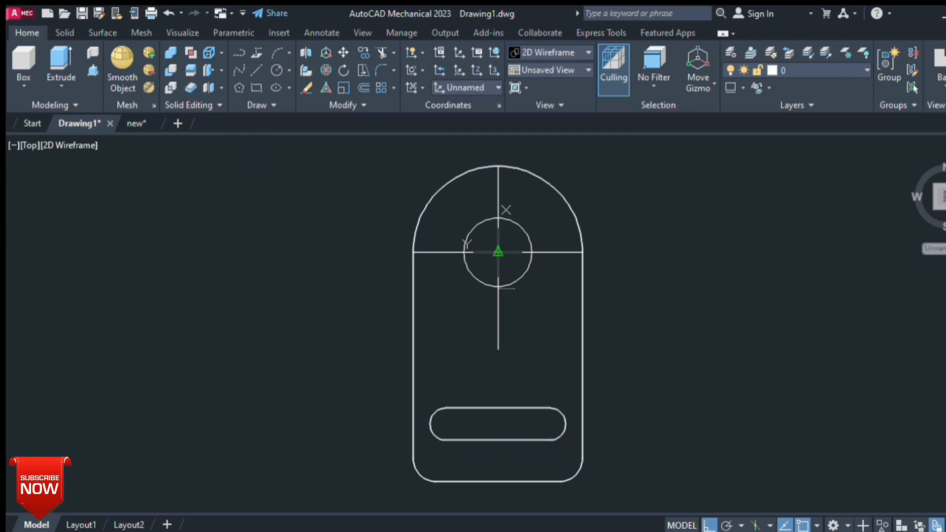
left_click(582, 253)
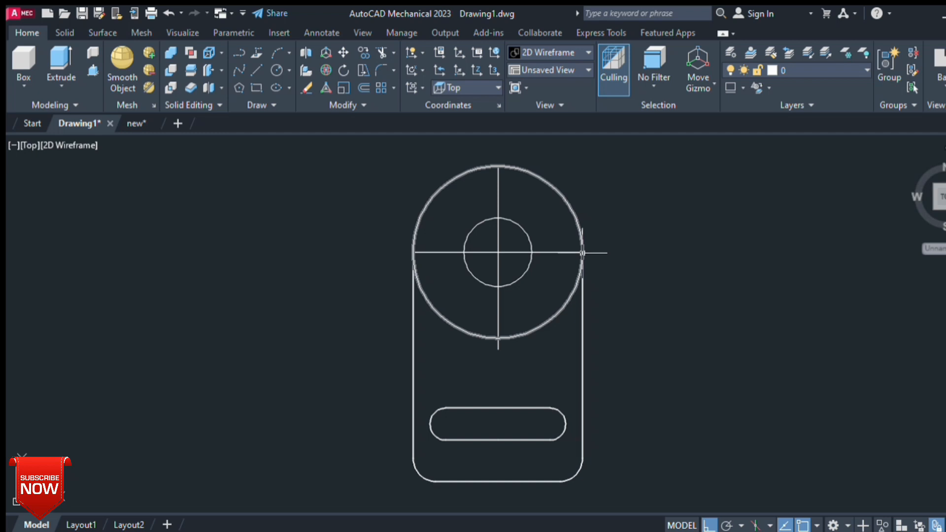
- Delete the horizontal and vertical construction lines crossing at the circles' centre
left_click(554, 252)
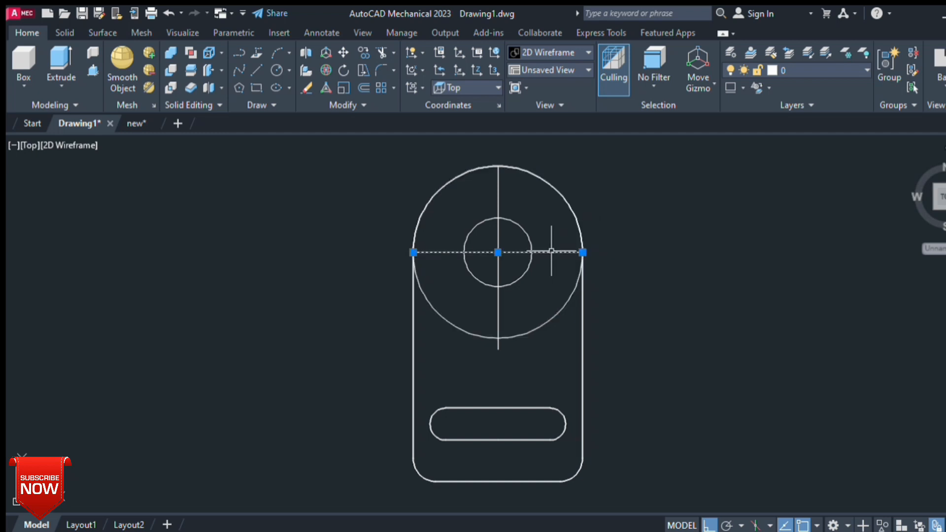
left_click(498, 238)
key("Delete")
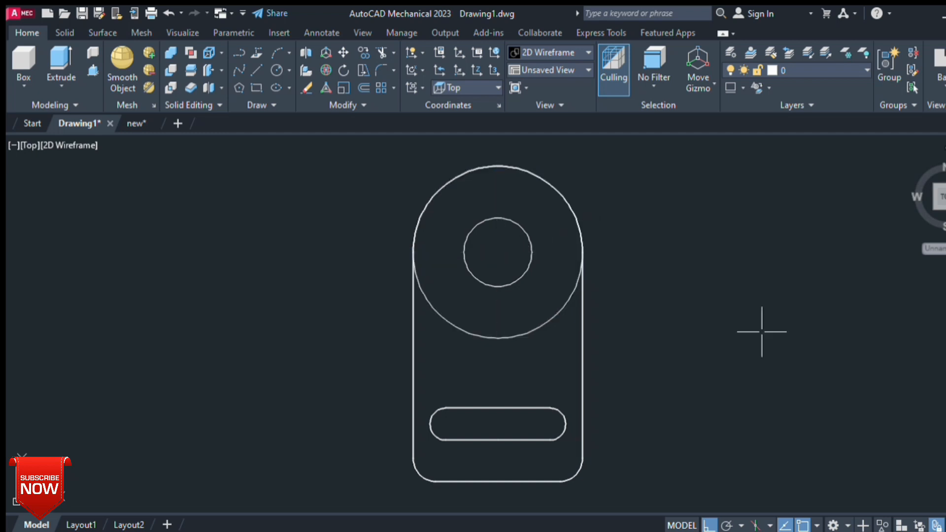
- Check the reference model in new.dwg and loft the raised small circle to the large circle on the plate in Drawing1
left_click(908, 158)
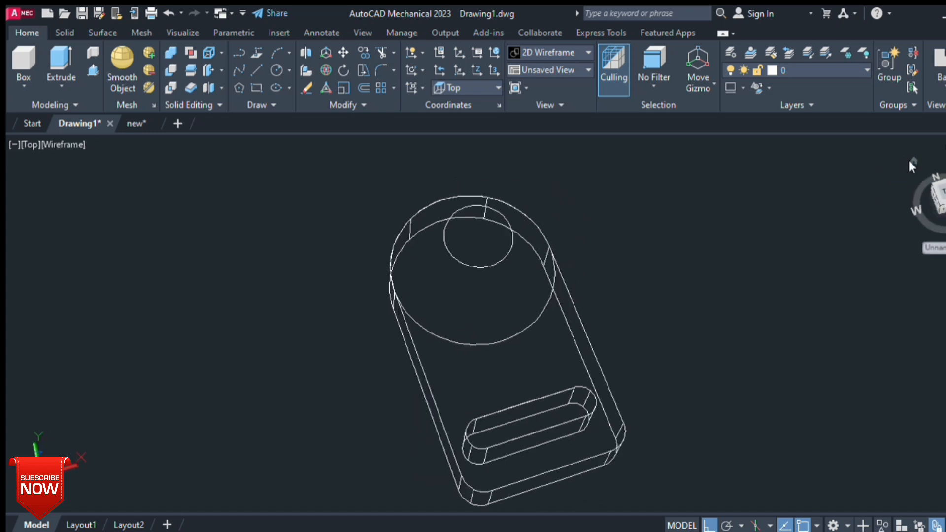
left_click(133, 123)
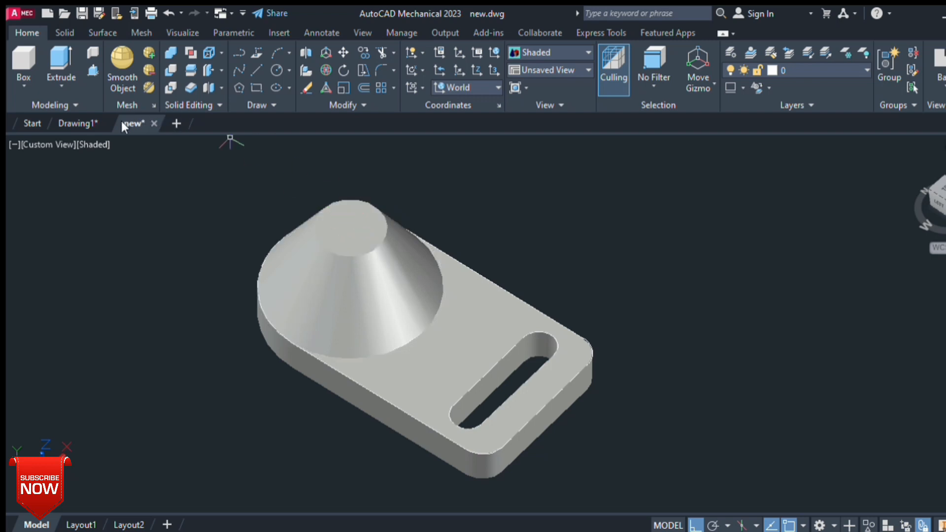
left_click(84, 123)
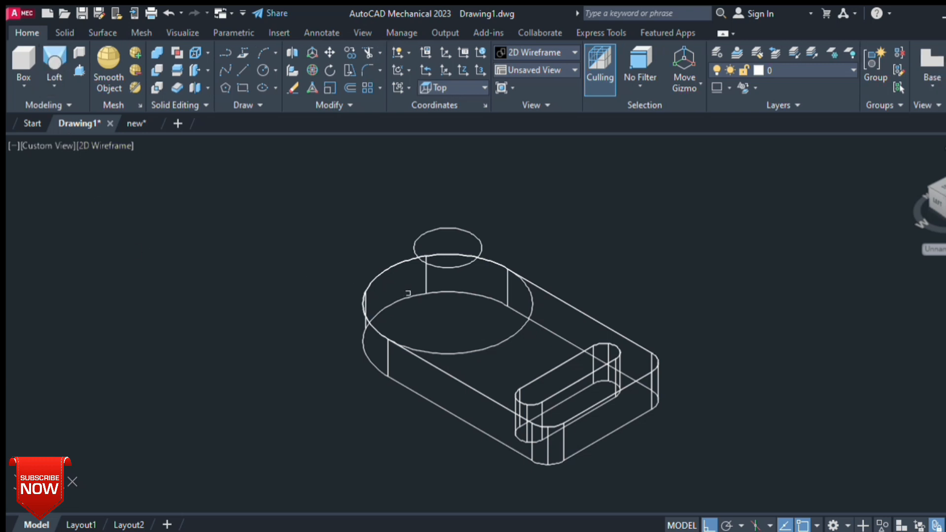
middle_click_drag(408, 294, 262, 321)
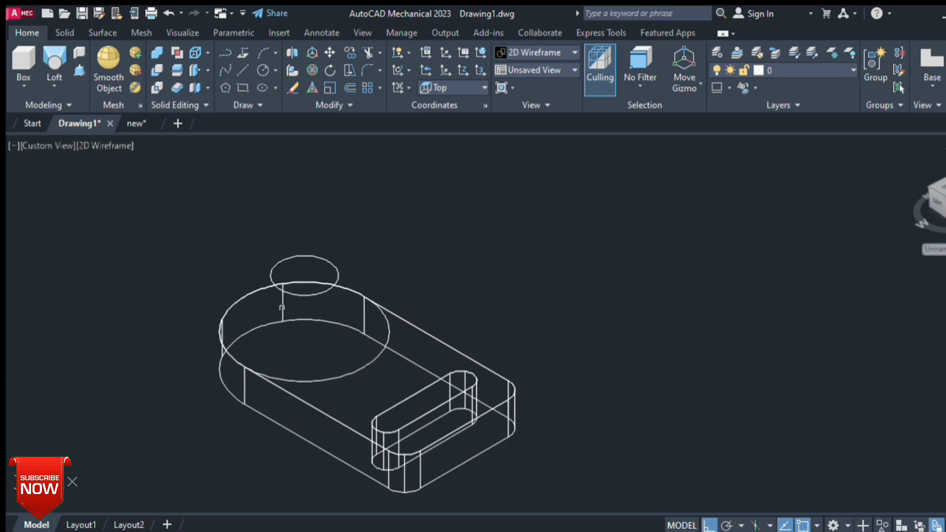
left_click(304, 295)
left_click(320, 380)
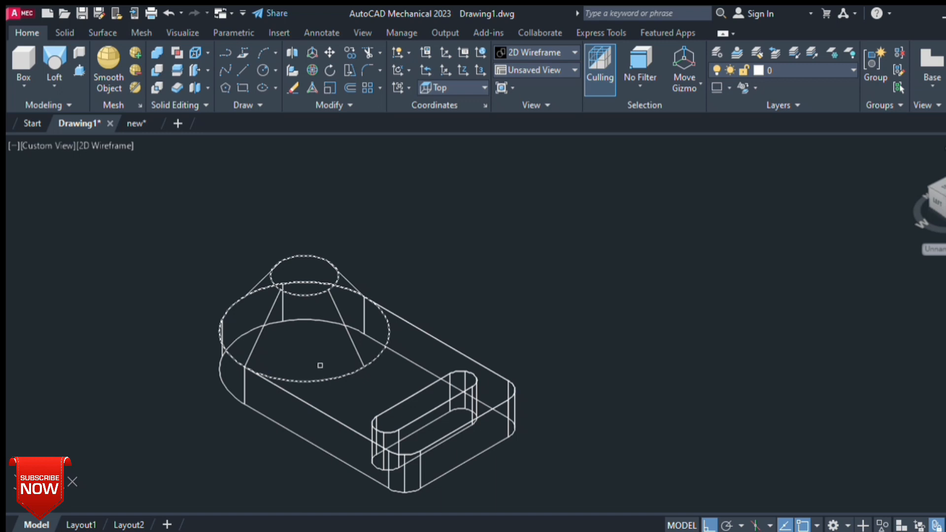
key("Return")
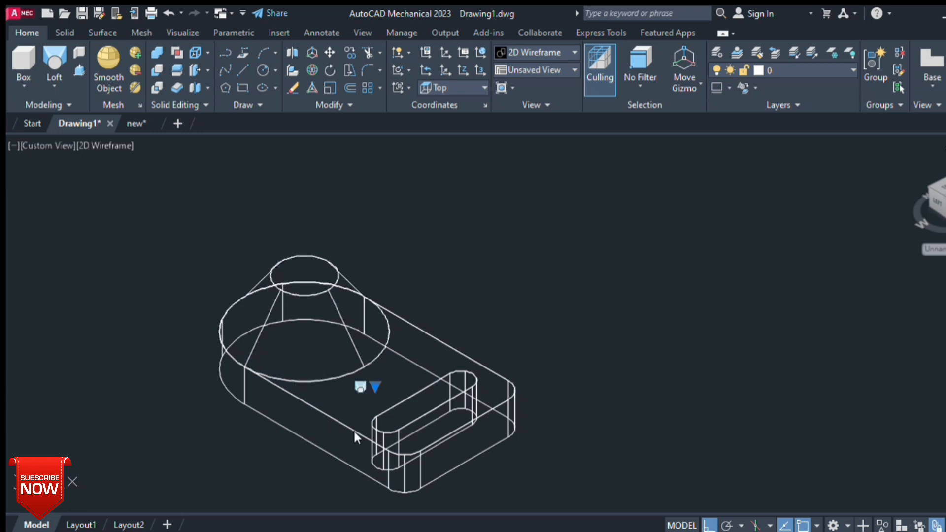
key("Return")
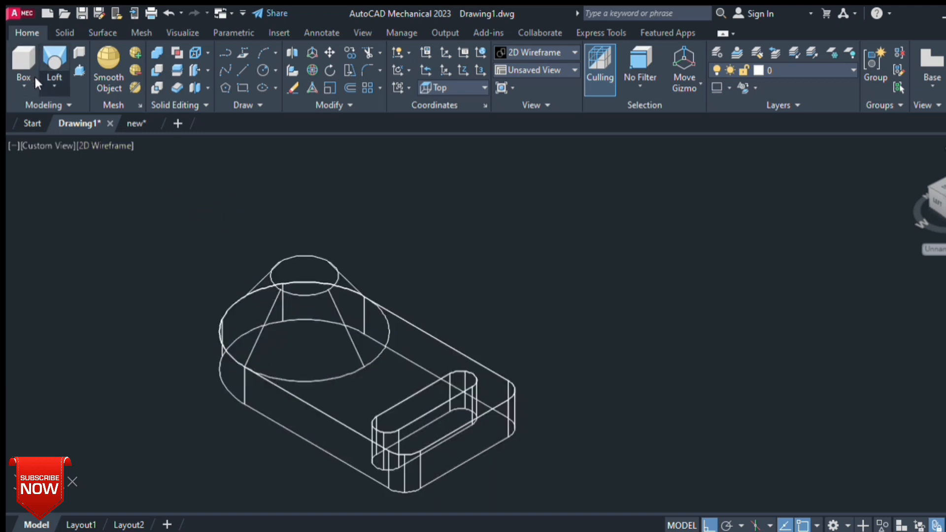
left_click(60, 120)
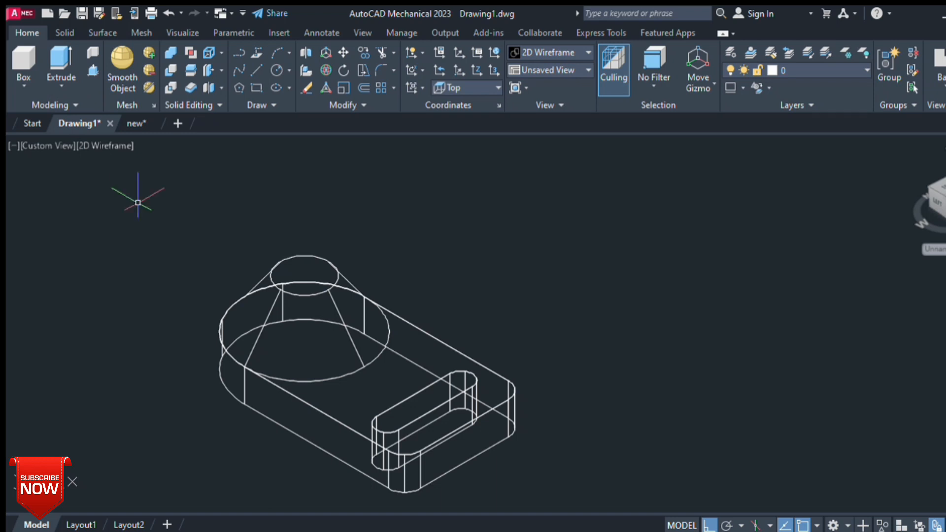
middle_click_drag(153, 312, 177, 281)
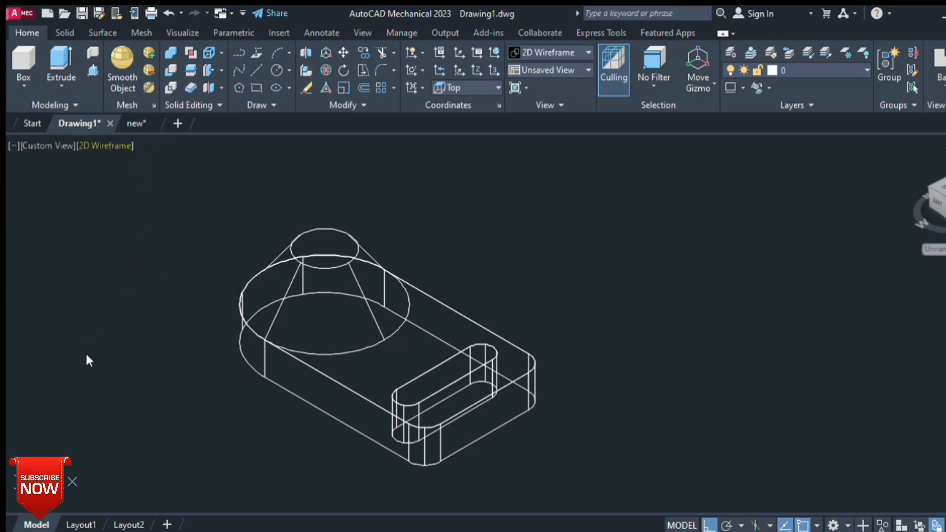
scroll(116, 306, "down", 1)
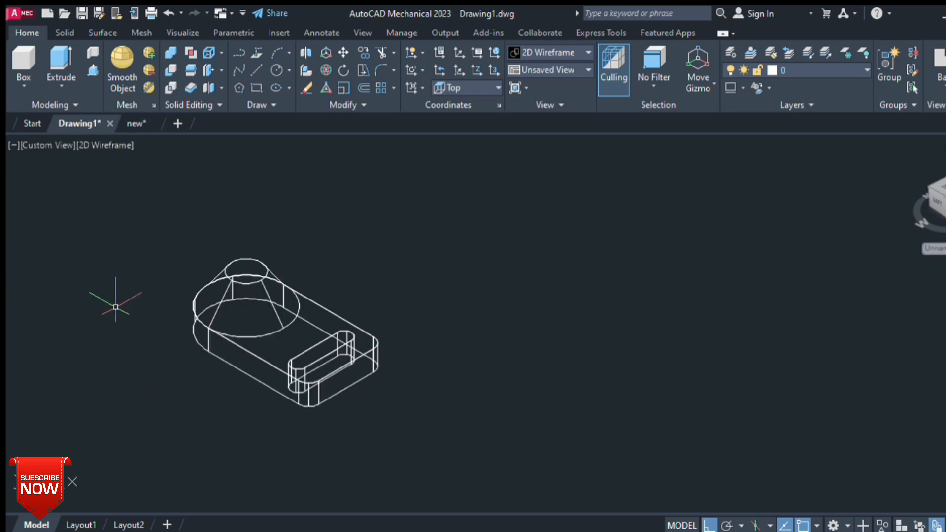
key("ctrl+a")
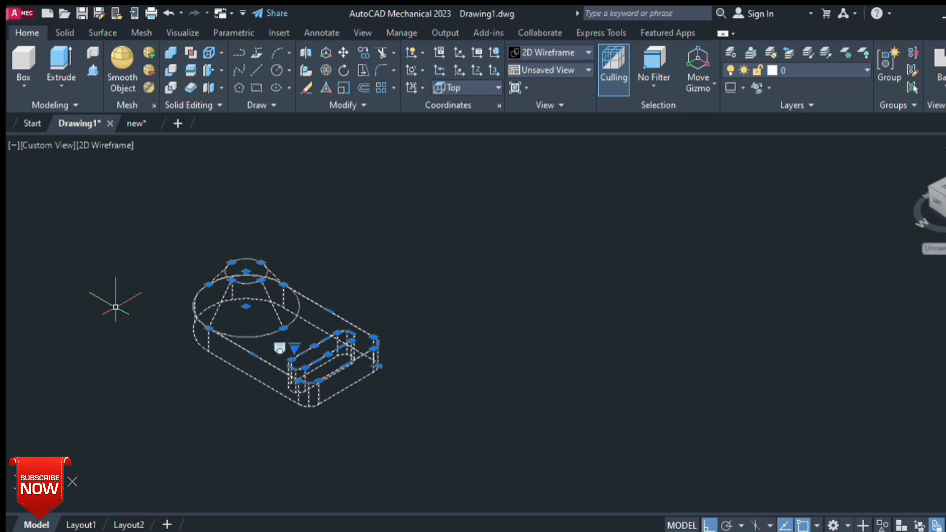
key("Escape")
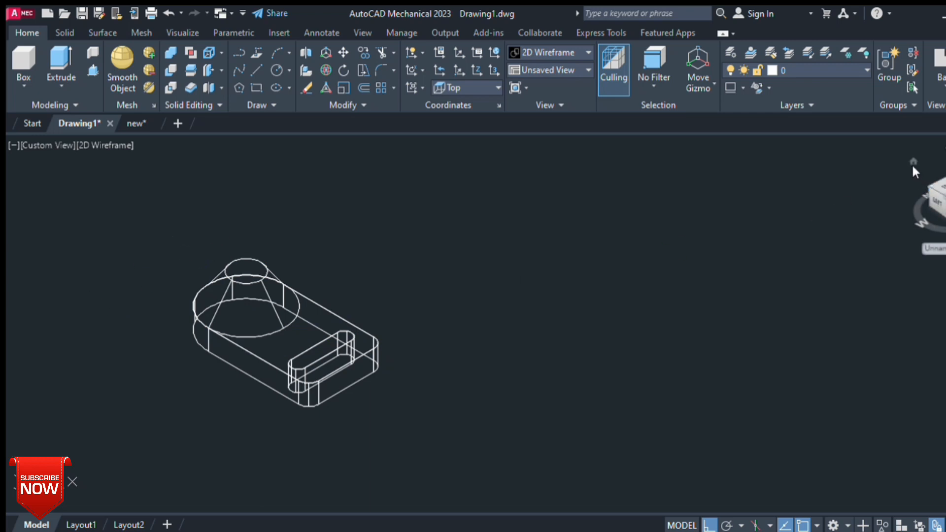
- Display the whole model in the home isometric view with the Hidden visual style and examine it from another angle
left_click(913, 166)
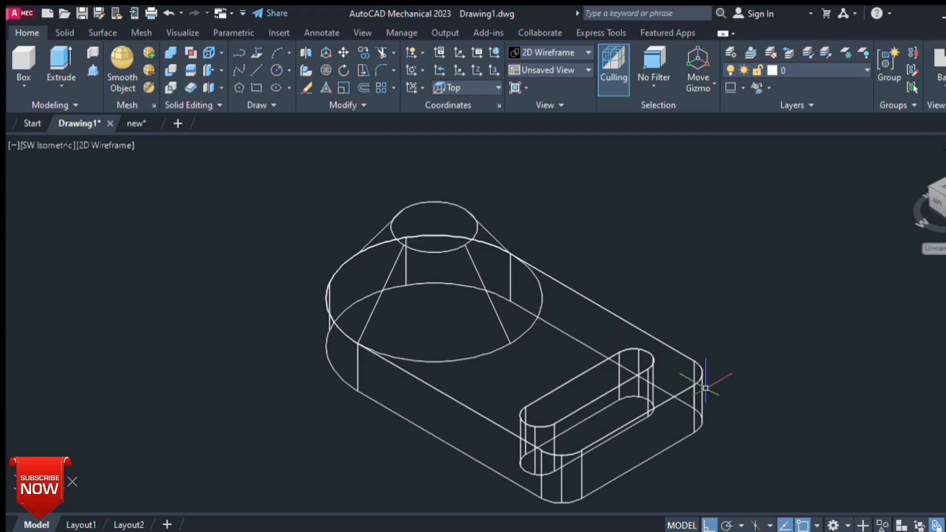
middle_click_drag(699, 373, 680, 346)
scroll(682, 352, "up", 2)
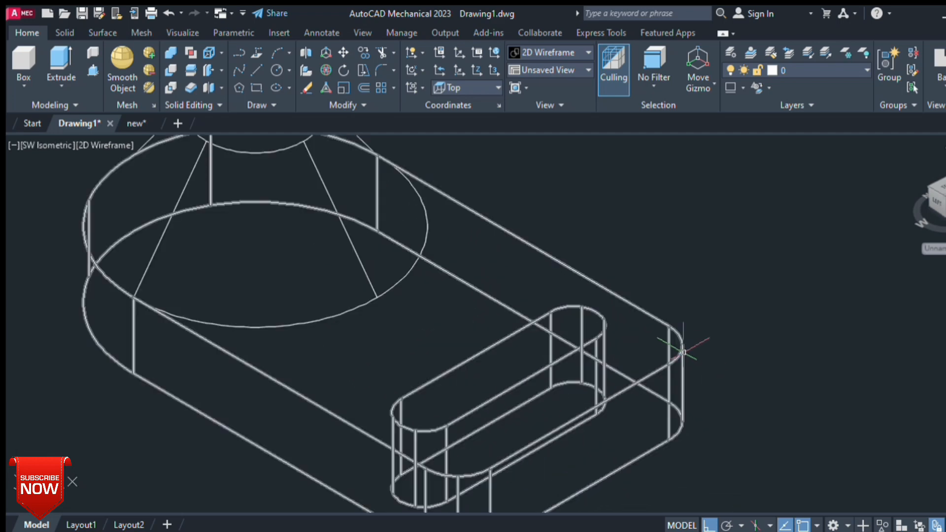
scroll(683, 352, "down", 2)
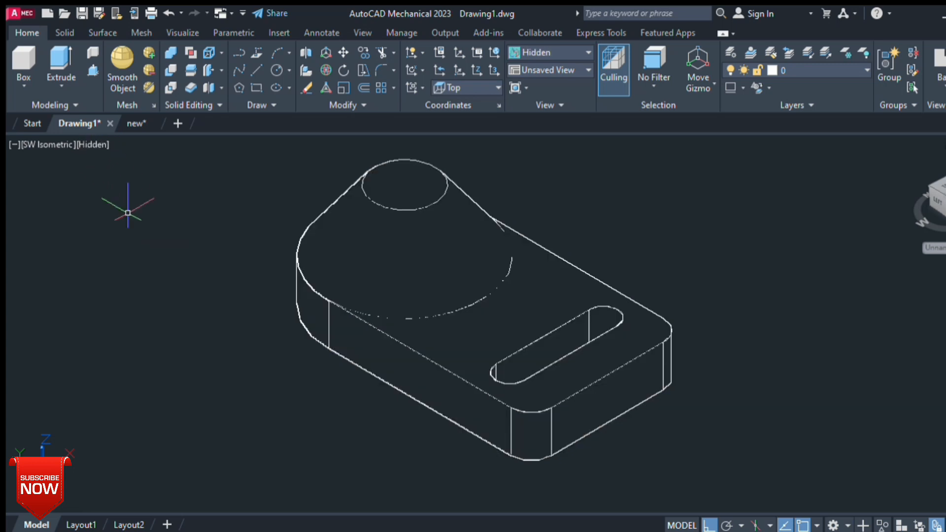
middle_click_drag(363, 315, 540, 318, "shift")
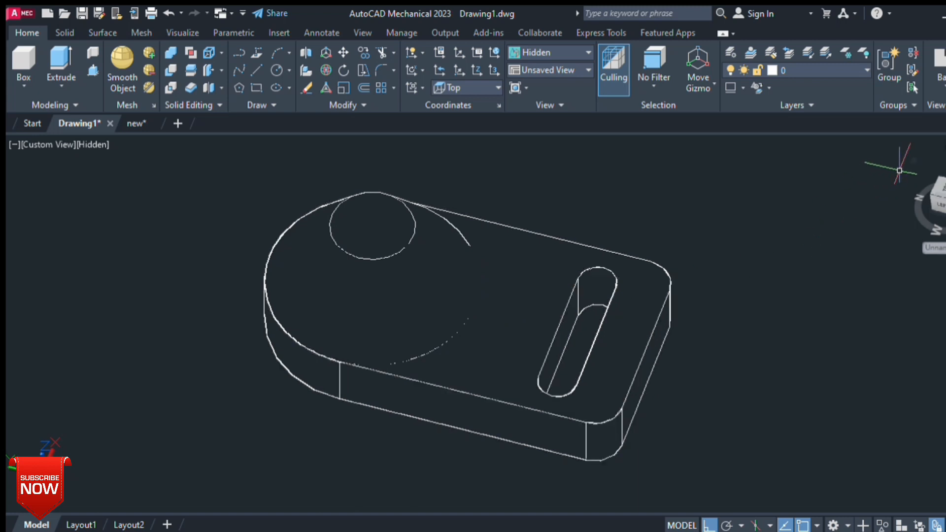
- Apply the Realistic visual style and inspect the cone and slotted plate in isometric, top and angled views
left_click(916, 162)
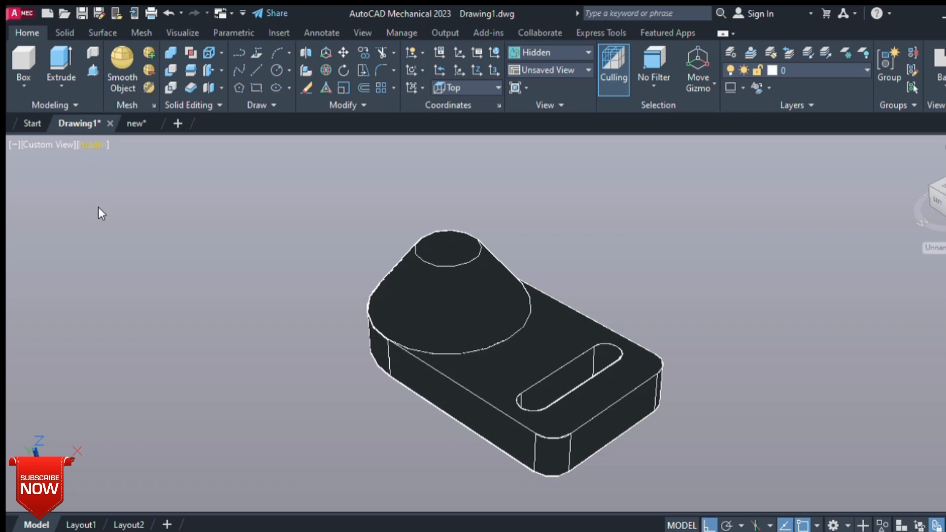
left_click(122, 234)
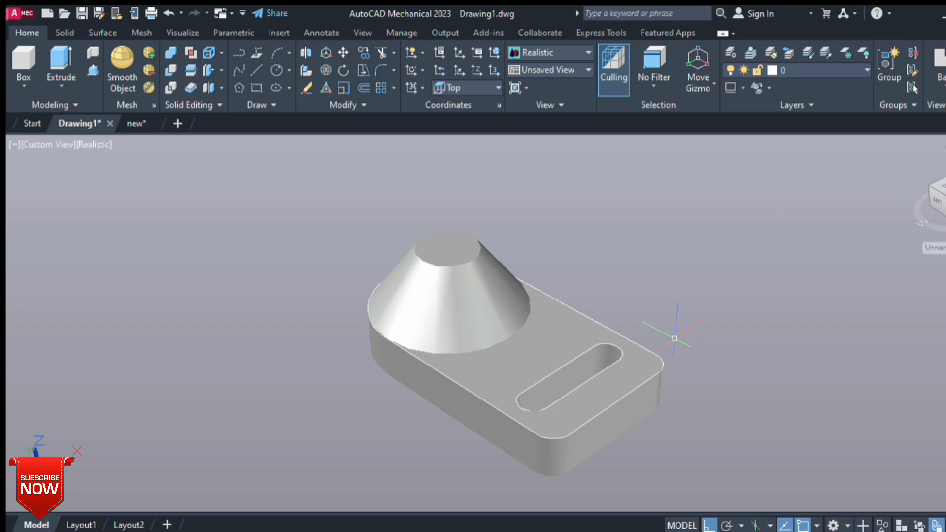
scroll(672, 340, "up", 2)
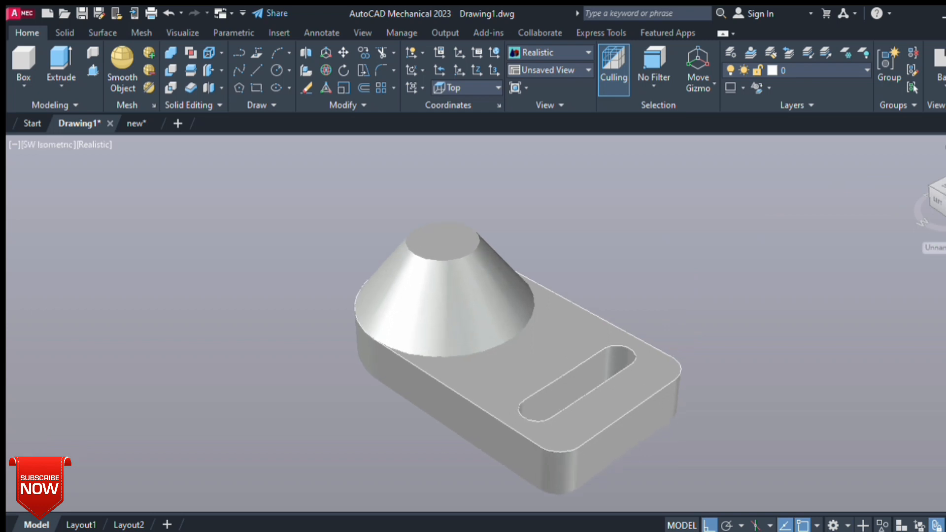
middle_click_drag(695, 359, 674, 338)
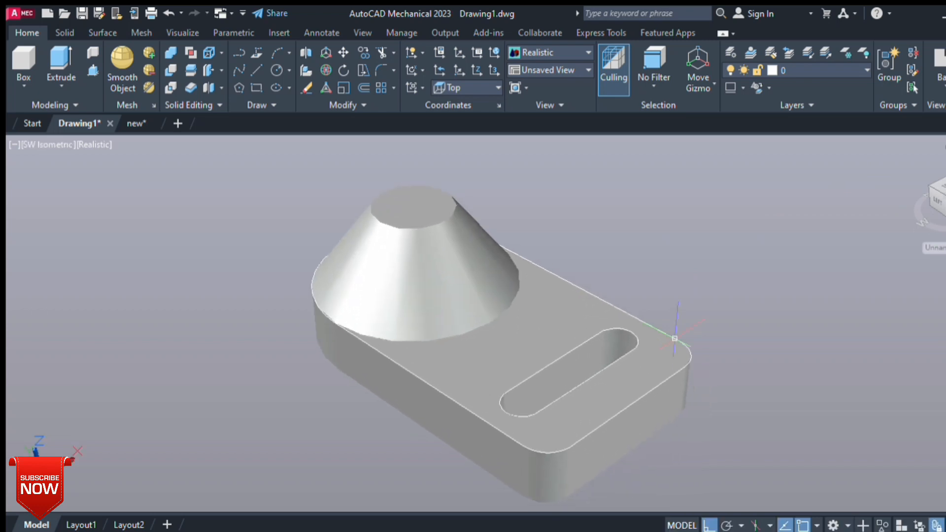
left_click(939, 196)
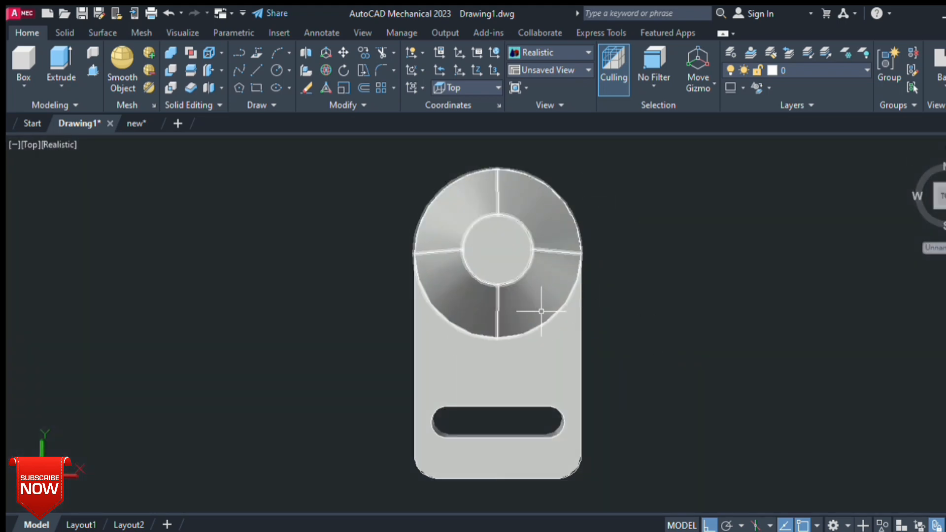
middle_click_drag(533, 302, 728, 317, "shift")
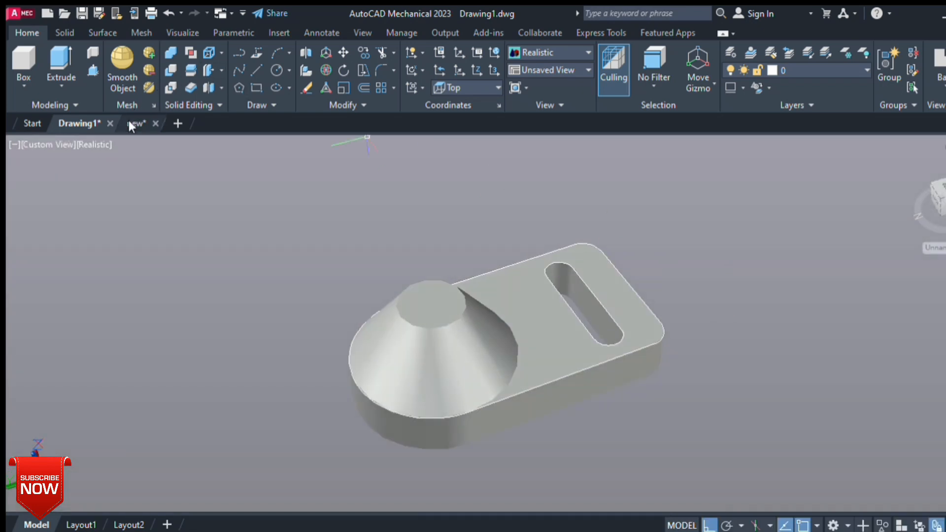
- Compare the Drawing1 model with the reference model in new.dwg
left_click(130, 124)
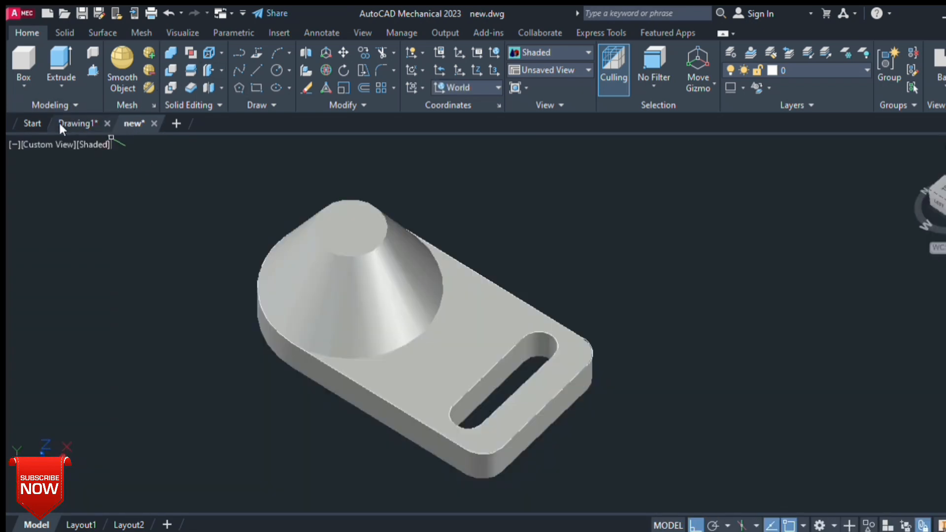
left_click(60, 124)
left_click(121, 123)
left_click(76, 123)
left_click(121, 123)
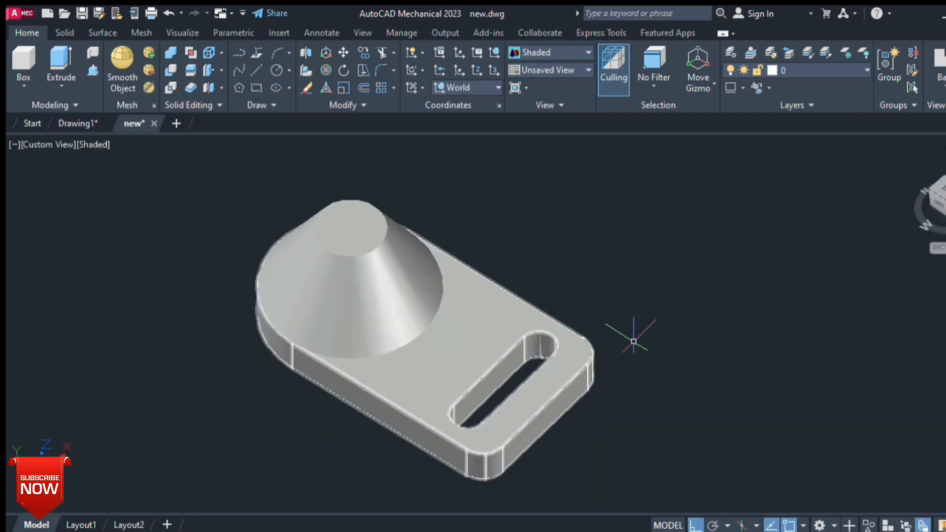
left_click(79, 123)
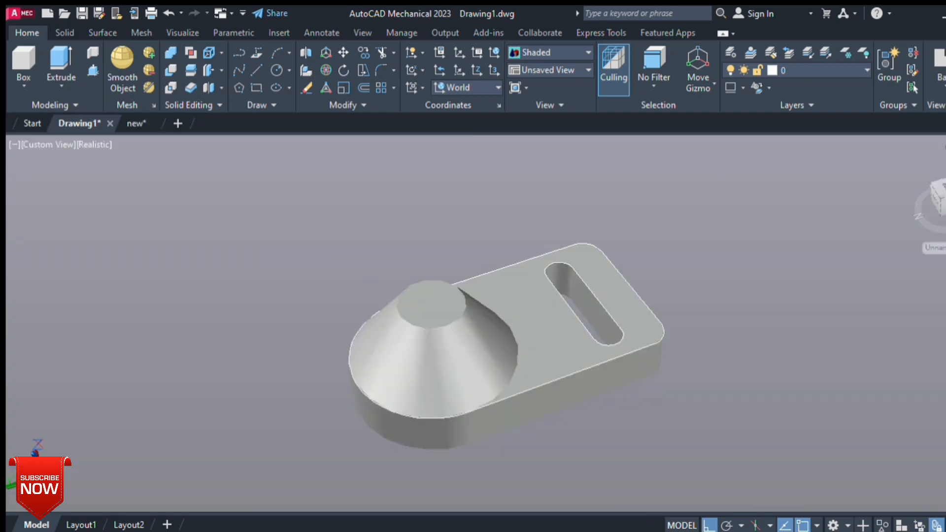
- Close the new.dwg reference drawing and view the finished model in Drawing1 from another angle
left_click(151, 120)
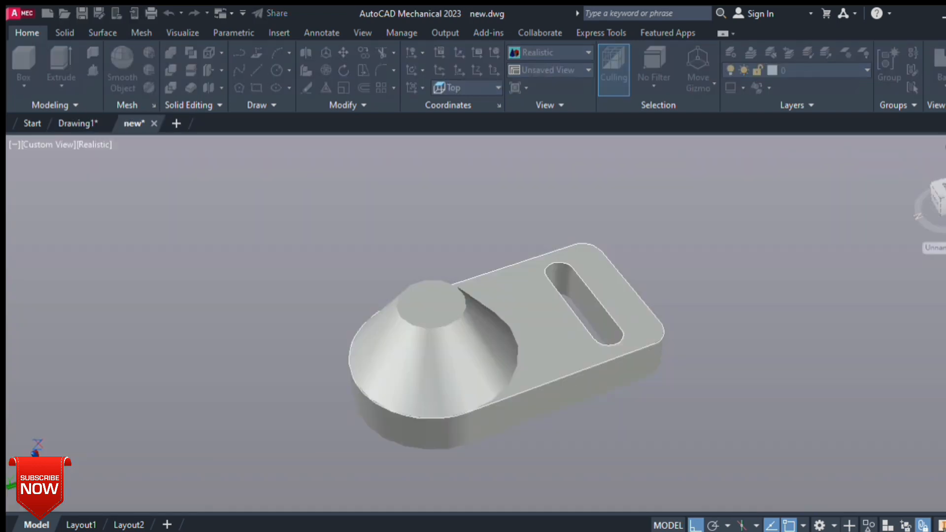
middle_click_drag(571, 334, 362, 411, "shift")
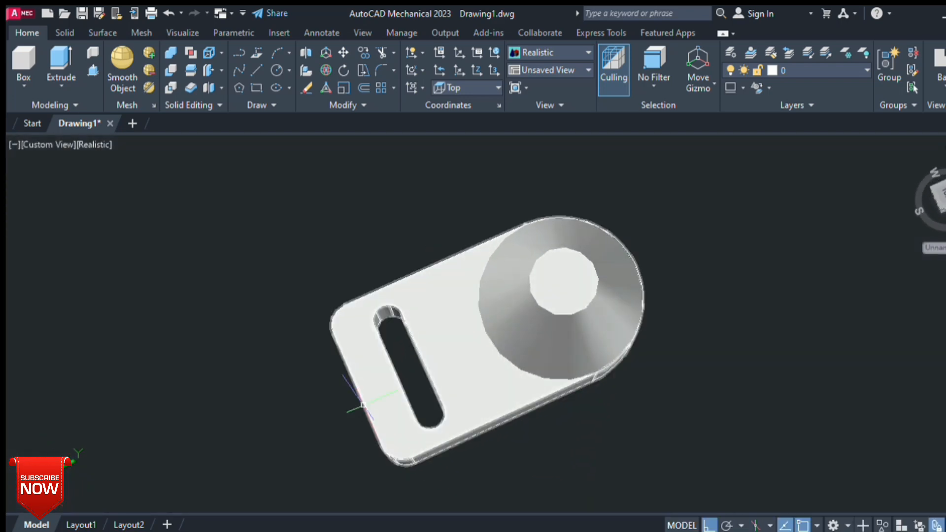